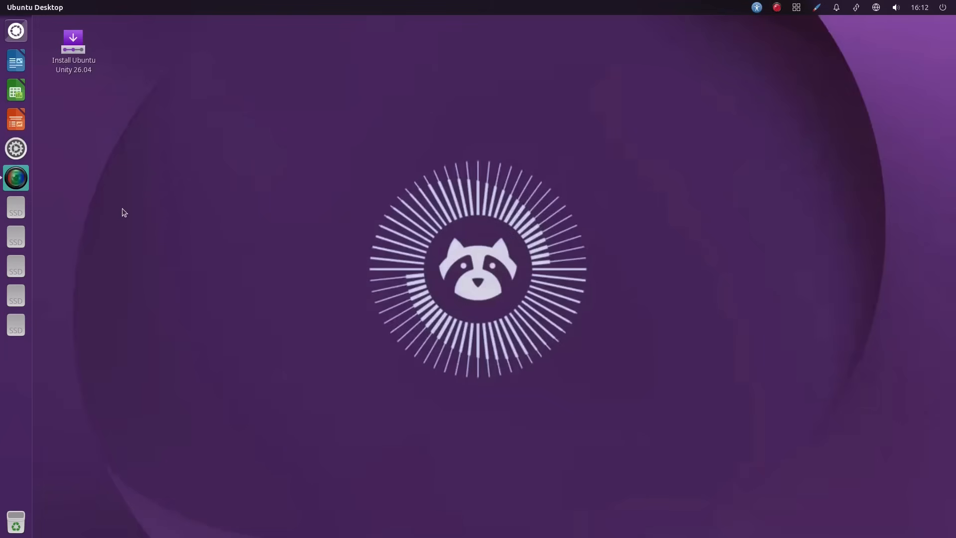
Launch the Ubuntu Unity 26.04 installer and continue with British English (United Kingdom) as its language
double_click(71, 54)
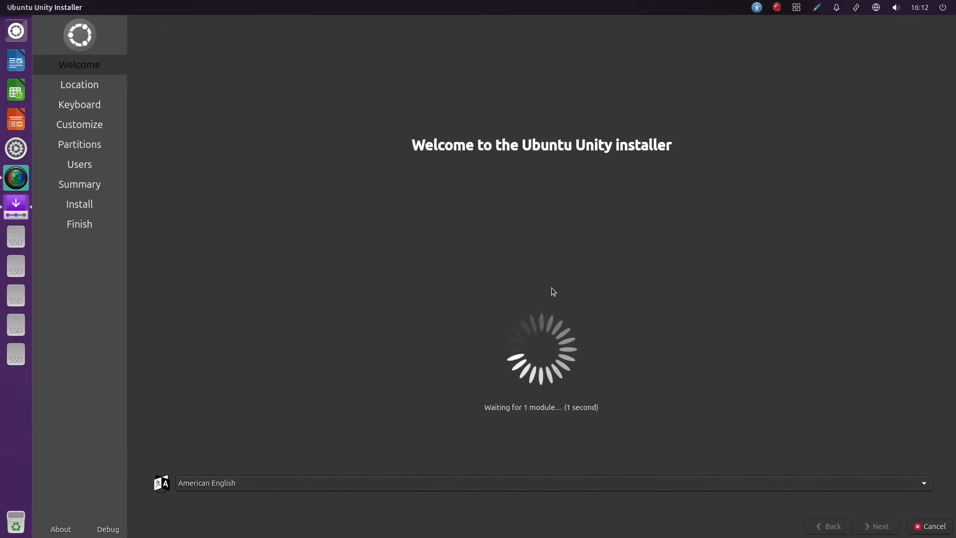
click(924, 485)
click(508, 107)
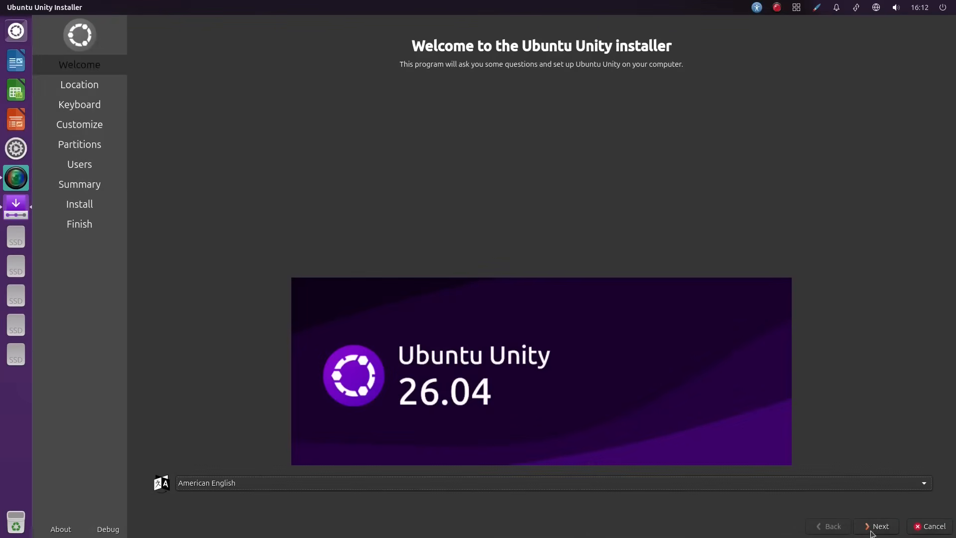
click(924, 484)
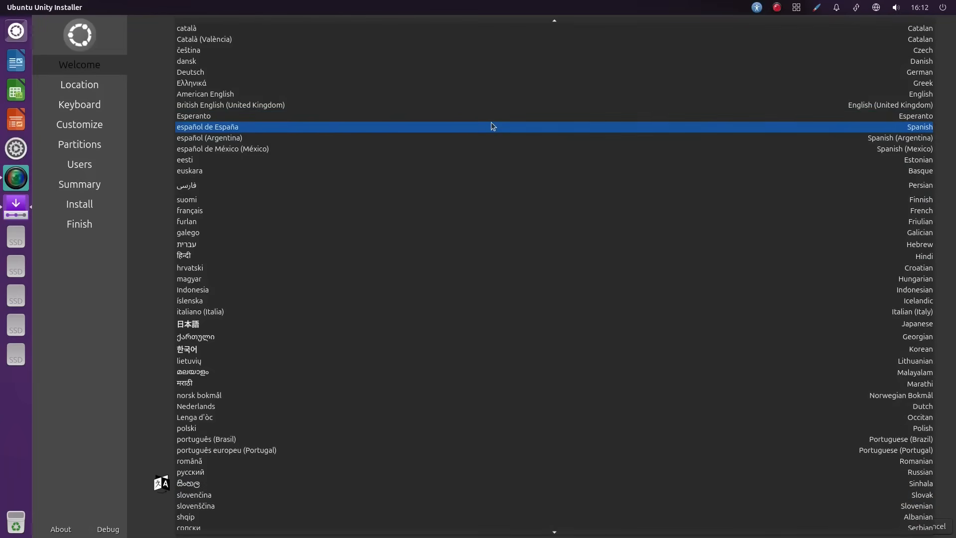
click(491, 106)
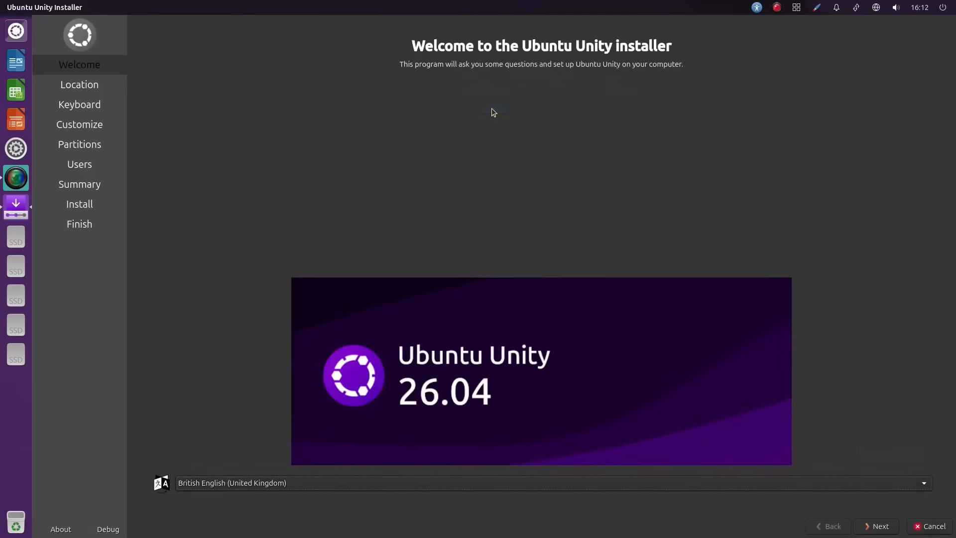
click(876, 528)
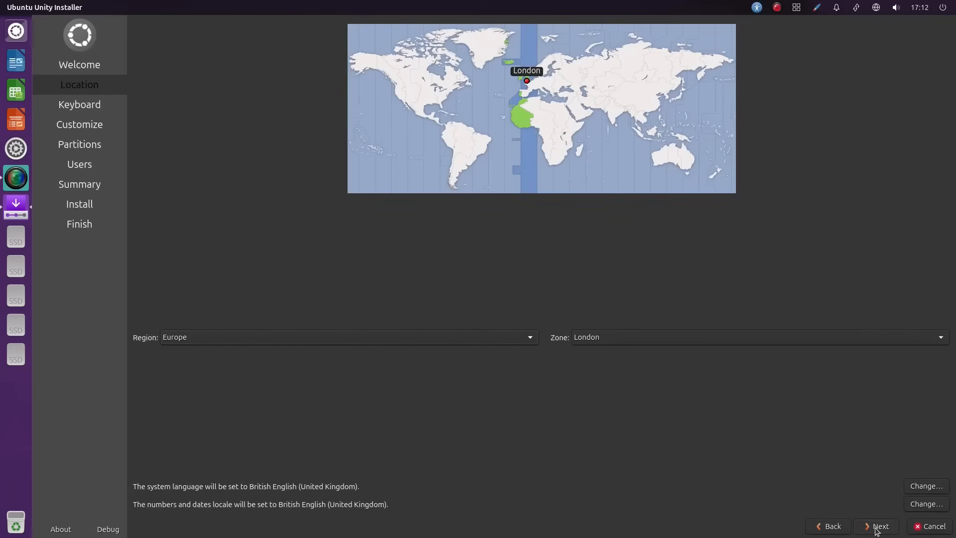
Accept the Europe/London location and English (UK) default keyboard, and enable downloading updates following a Normal Installation
click(876, 527)
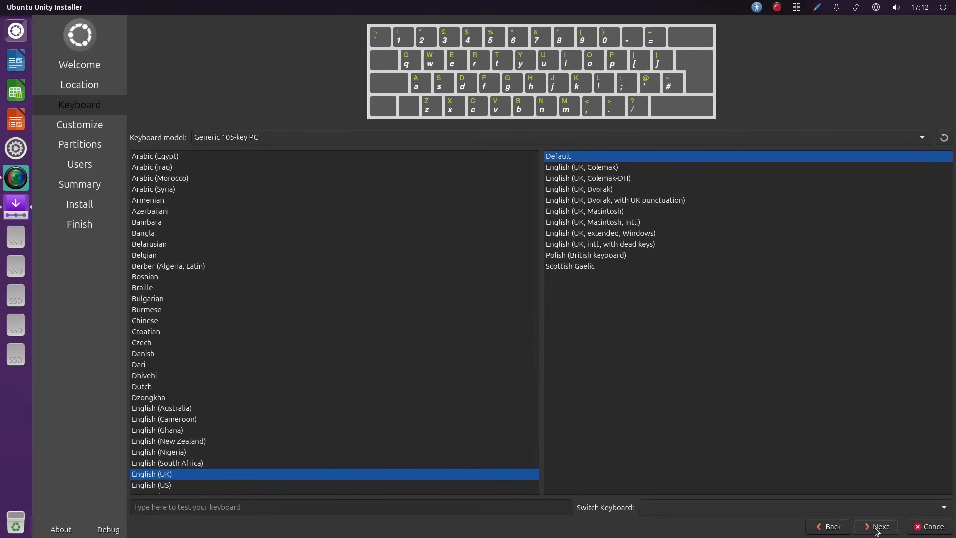
click(876, 528)
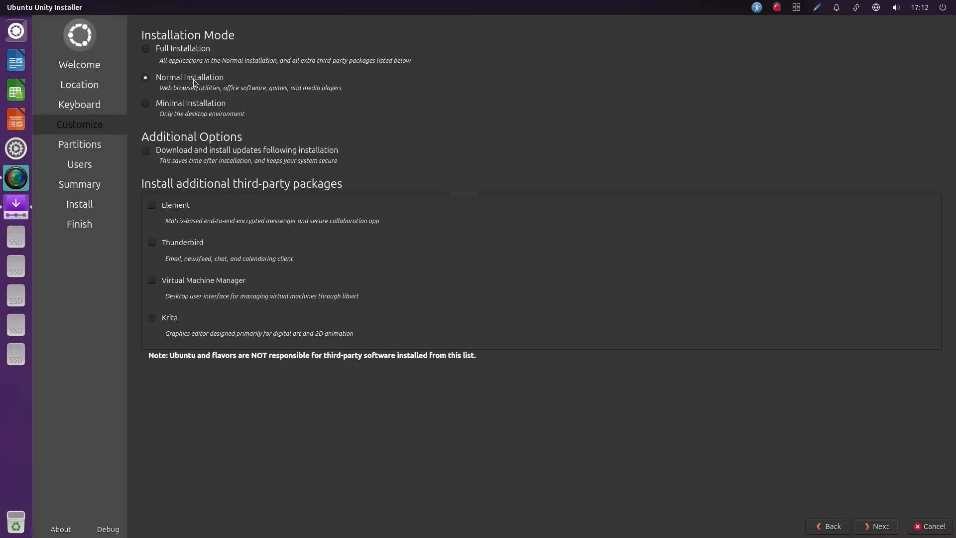
click(148, 151)
click(886, 531)
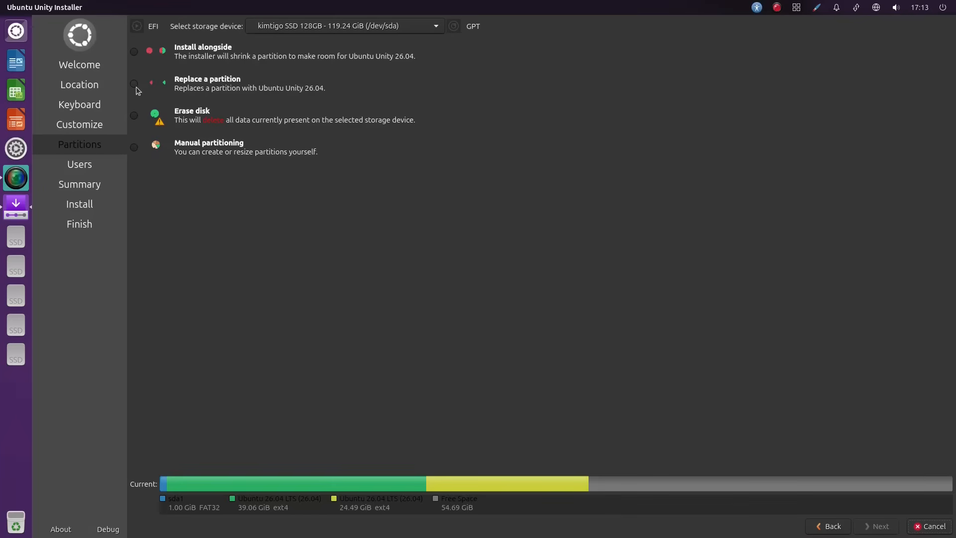
Choose manual partitioning and create a 56000 MiB ext4 partition in the free space of /dev/sda, mounted at /
click(134, 147)
click(885, 528)
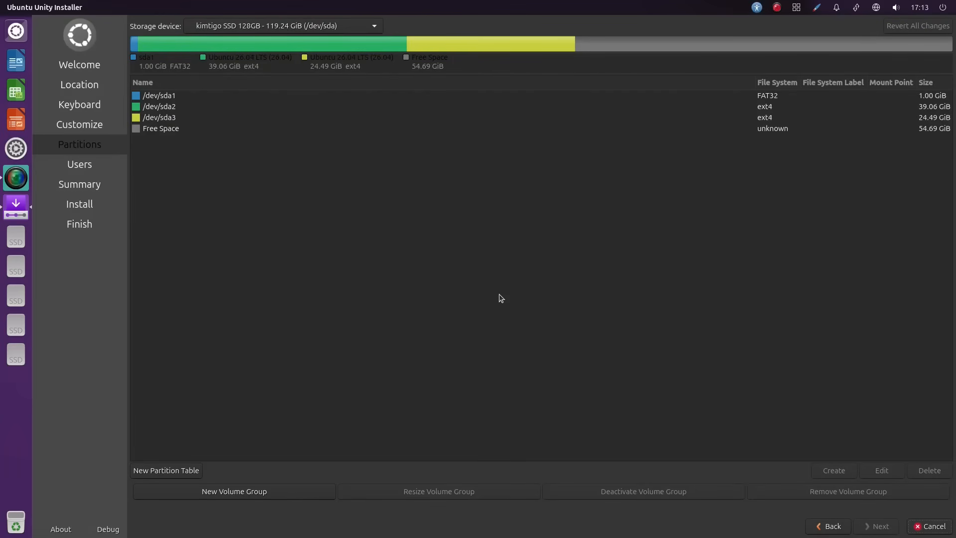
click(154, 129)
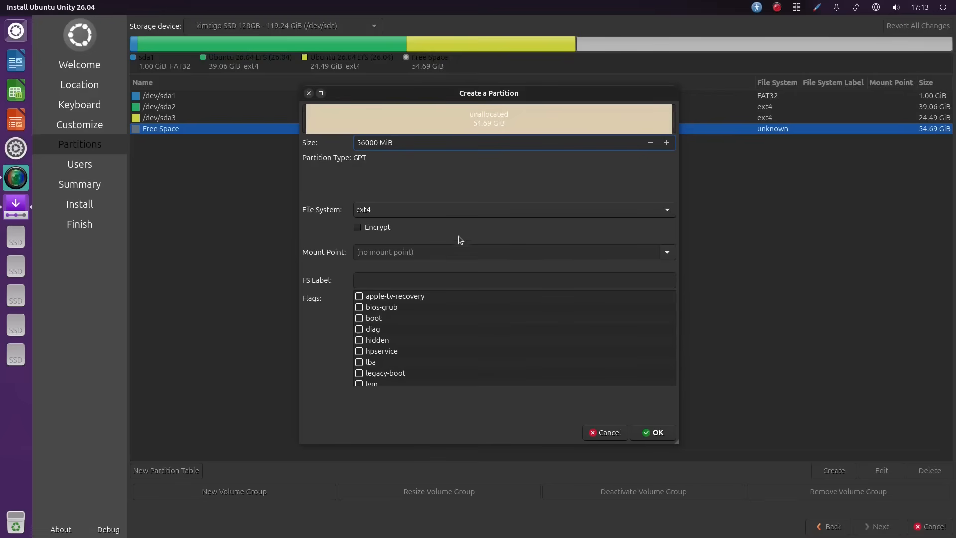
click(667, 253)
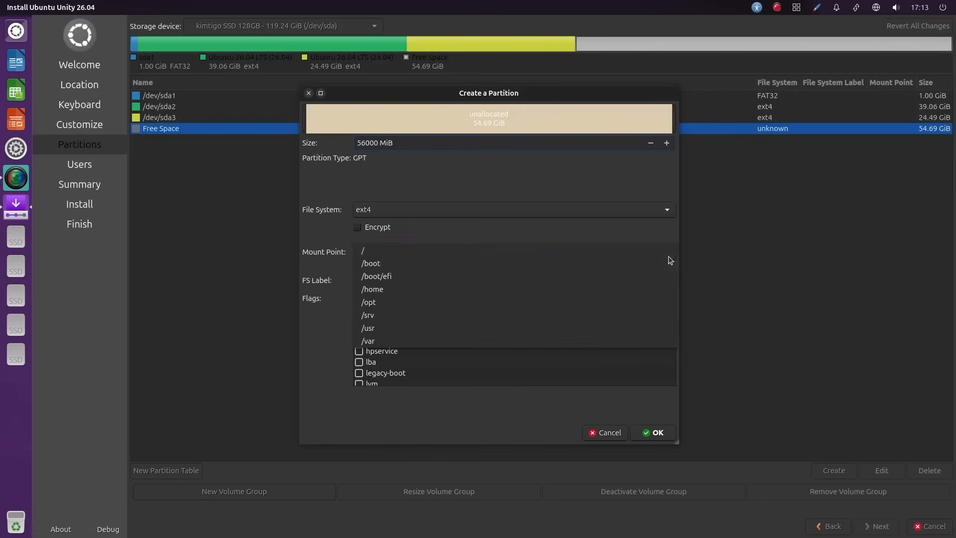
click(590, 250)
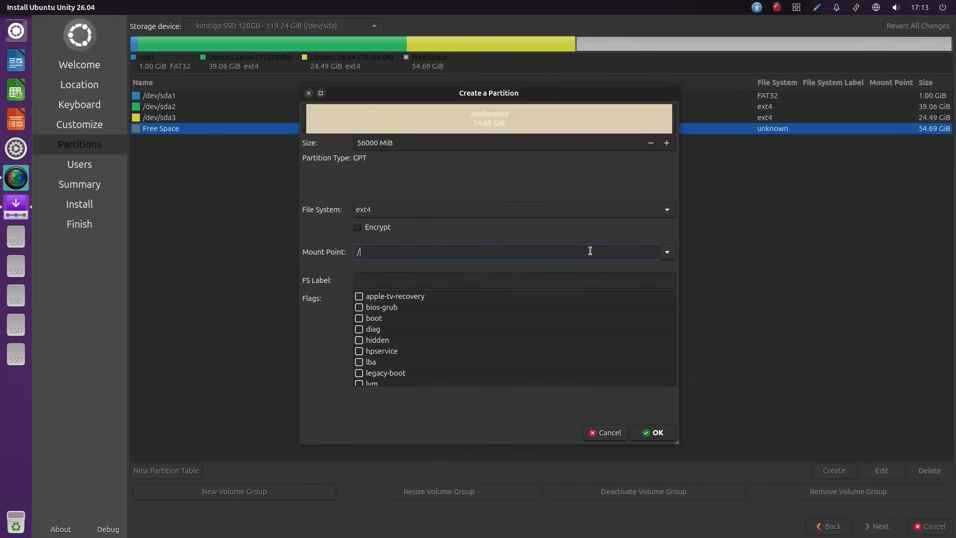
click(656, 432)
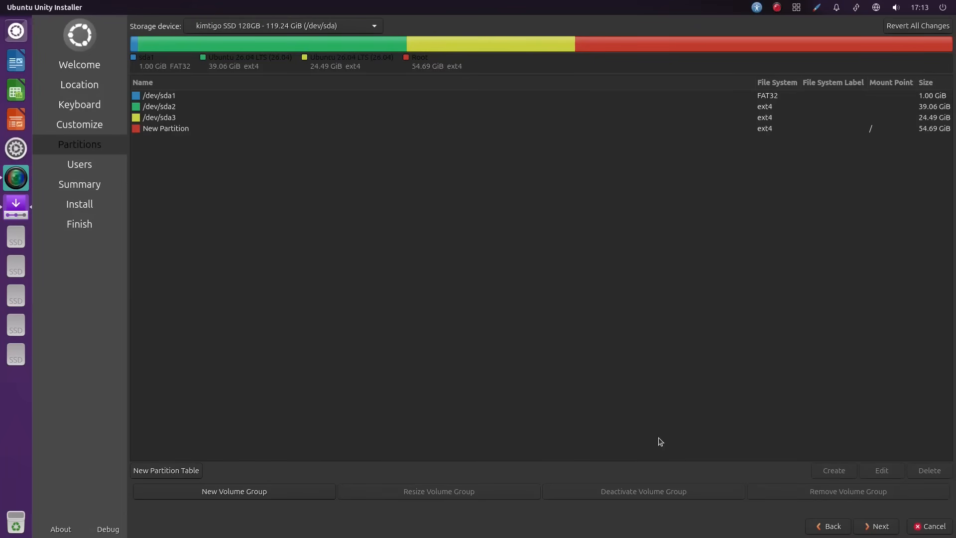
Set the mount point of the existing FAT32 partition /dev/sda1 to /boot/efi, keeping its content, and accept the partition layout
click(168, 99)
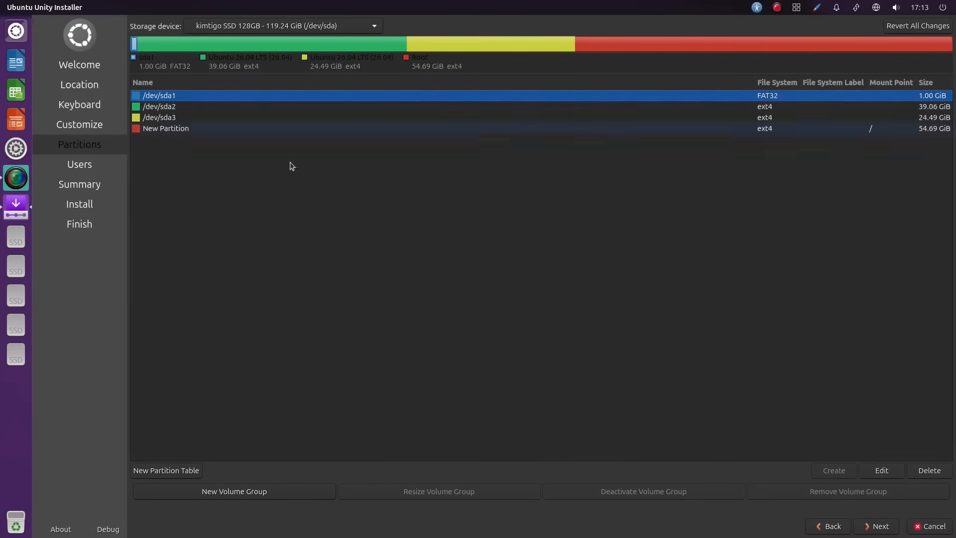
click(881, 471)
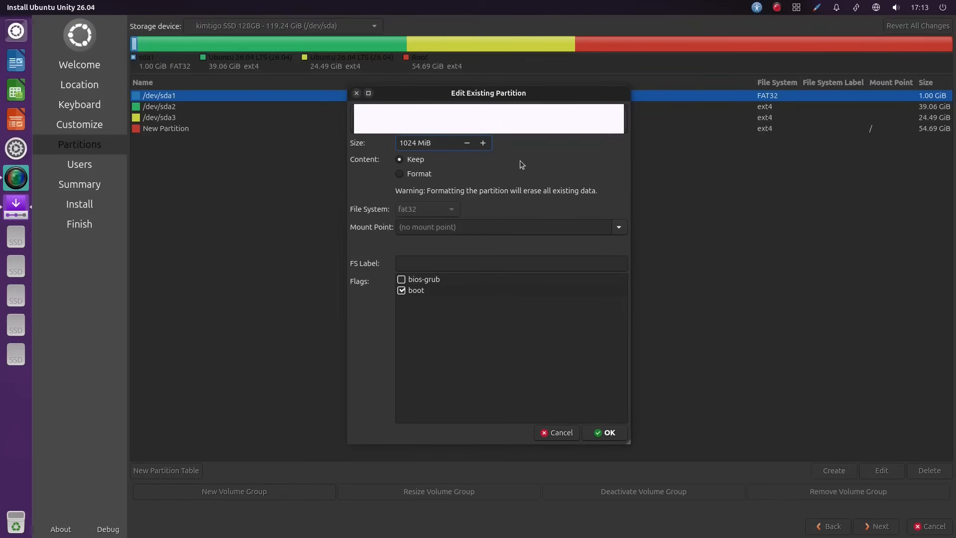
click(618, 227)
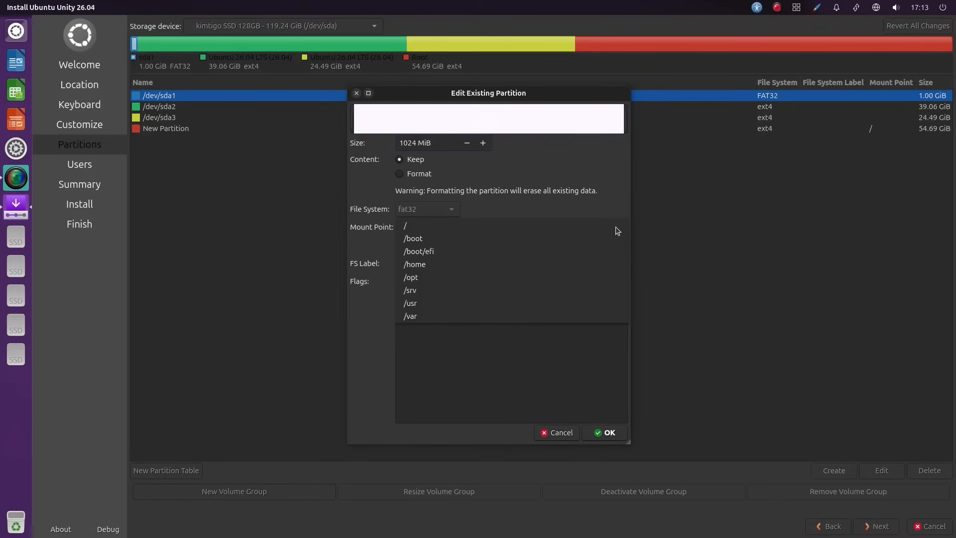
click(571, 255)
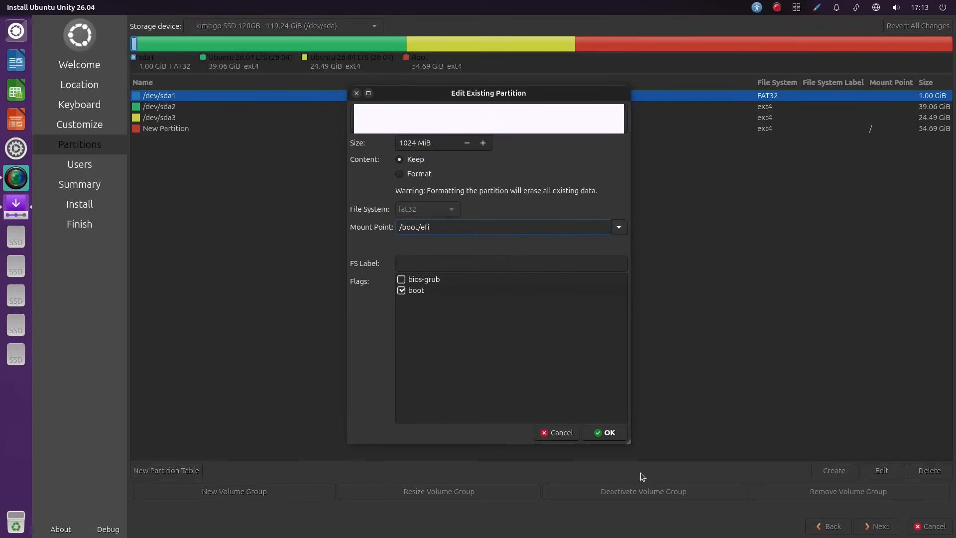
click(617, 433)
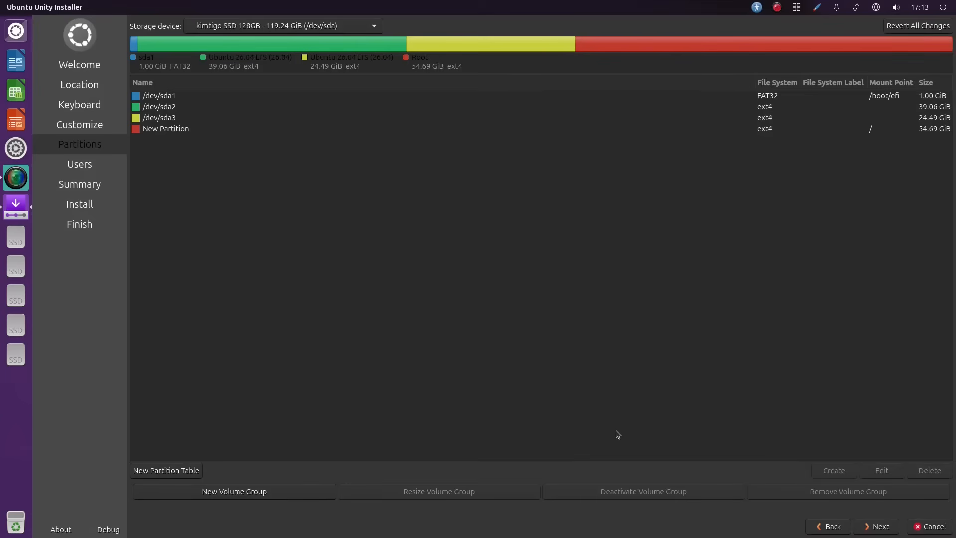
click(881, 526)
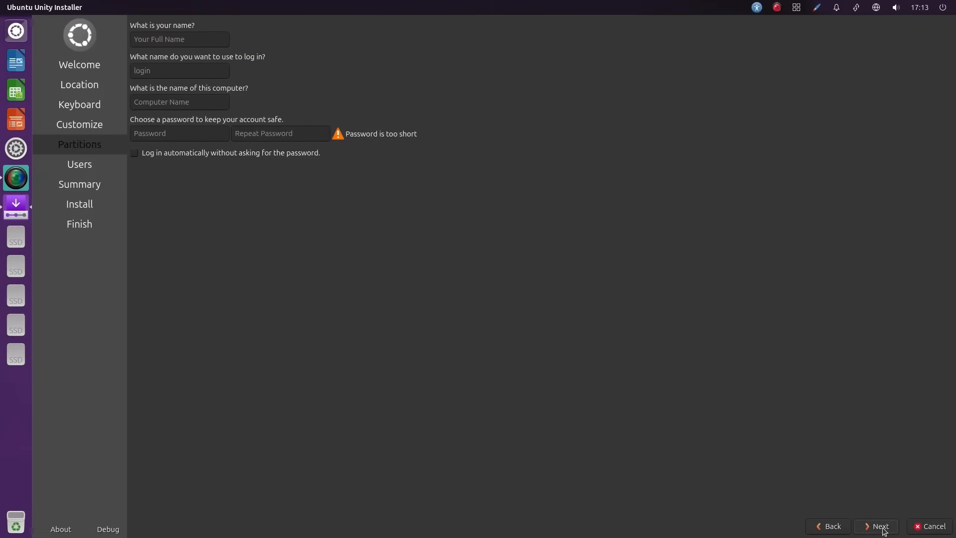
Enter the account owner's name, keep the suggested login name, and name the computer ubuntuunity
click(184, 39)
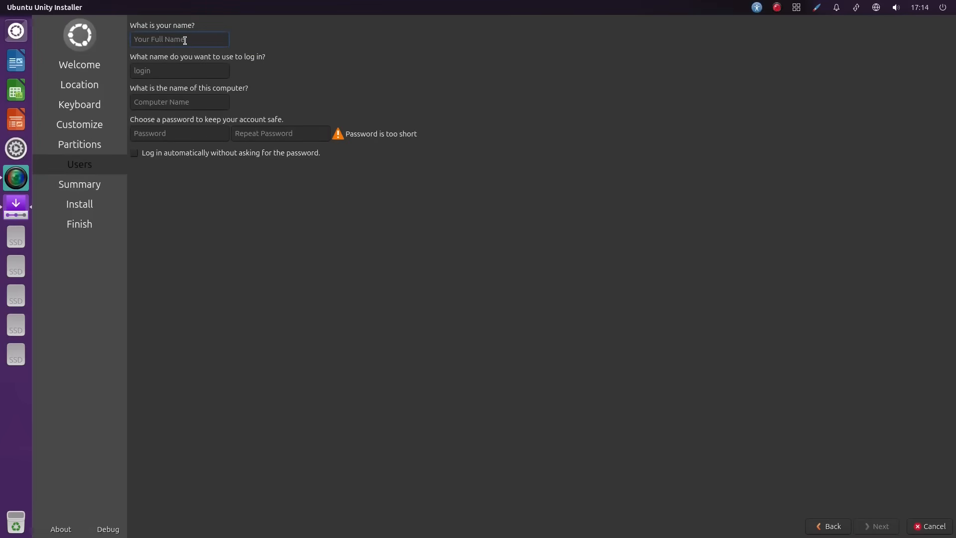
text(gary)
key(Tab)
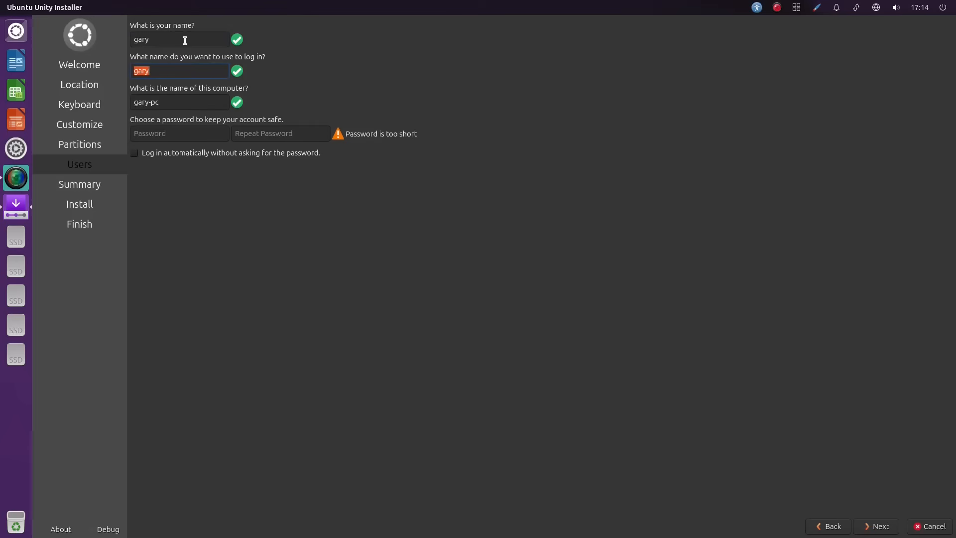
key(Tab)
text(gar)
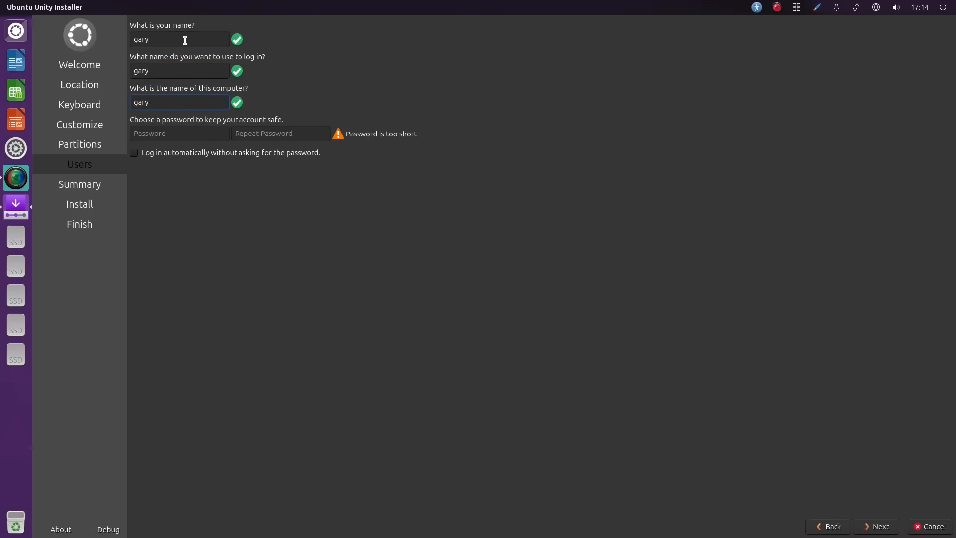
key(BackSpace)
key(BackSpace)
key(BackSpace)
text(ubuntuunity)
key(Tab)
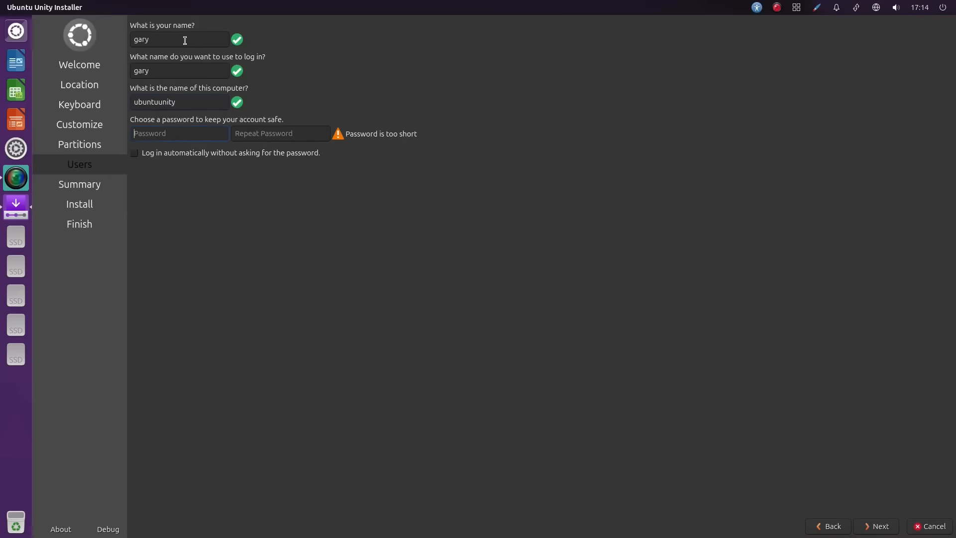
Enter the account password and repeat it in the confirmation field
text(••••••••••)
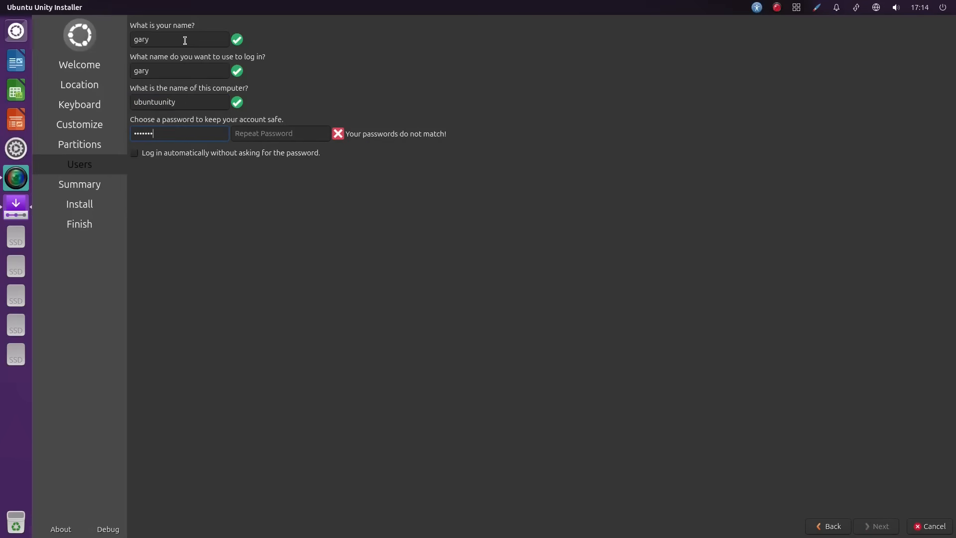
key(Tab)
text(•••••••••)
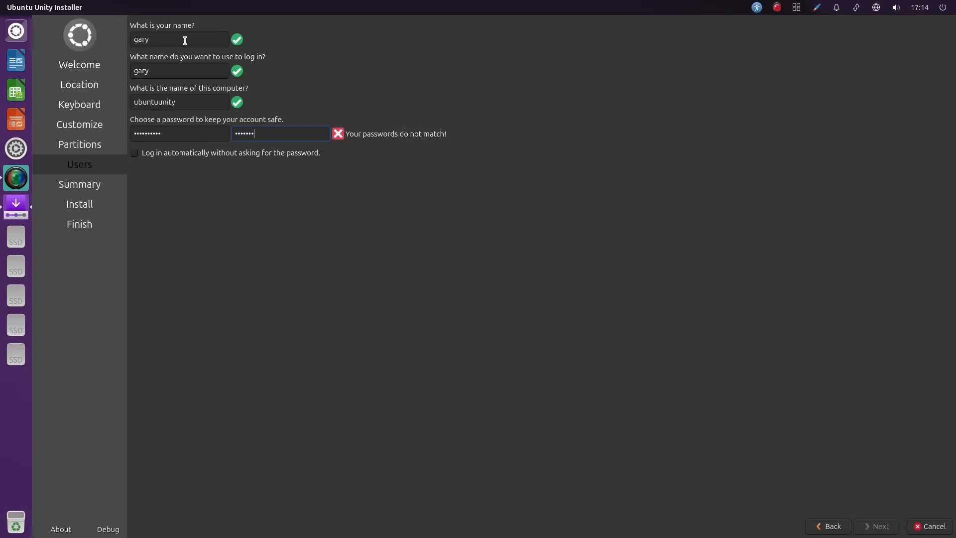
text(•)
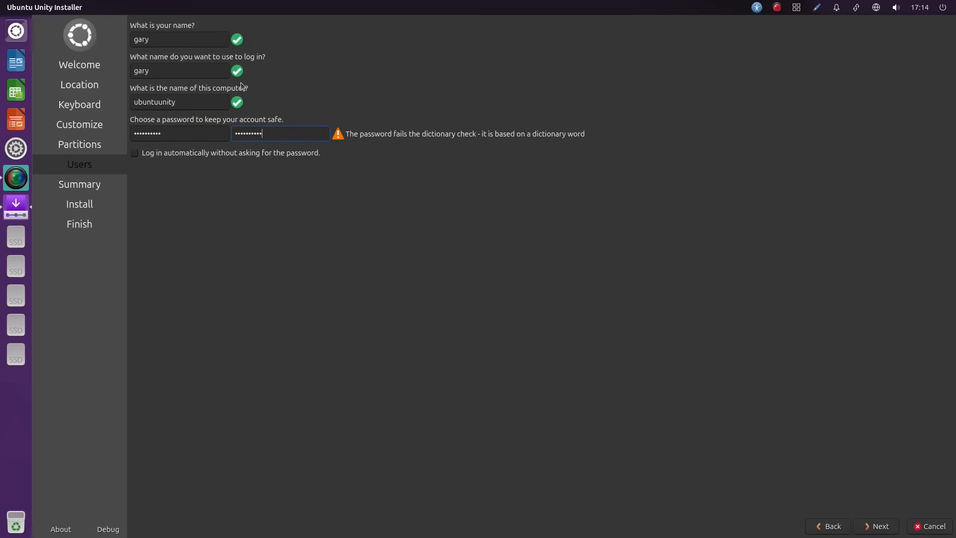
Continue to the installation summary, start the install and confirm the changes to the disk
click(879, 526)
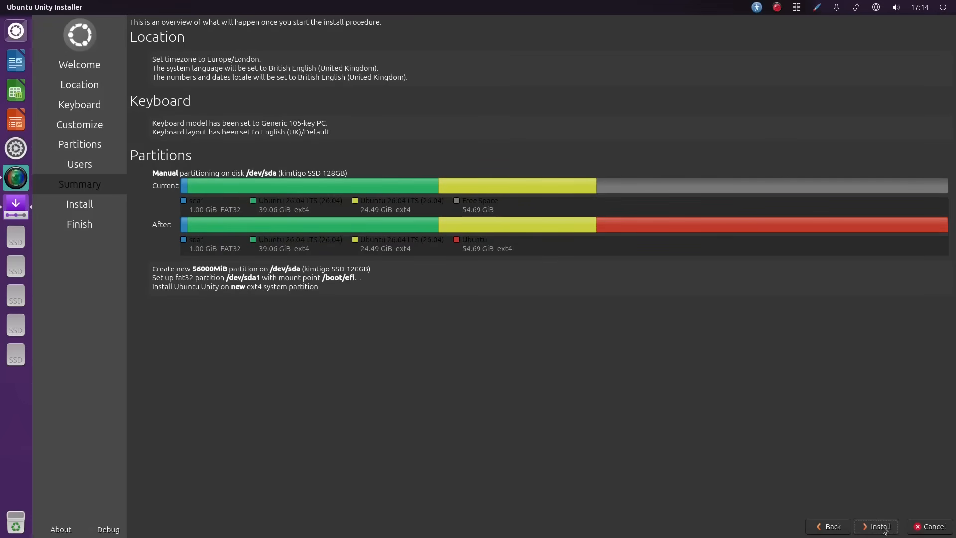
click(884, 529)
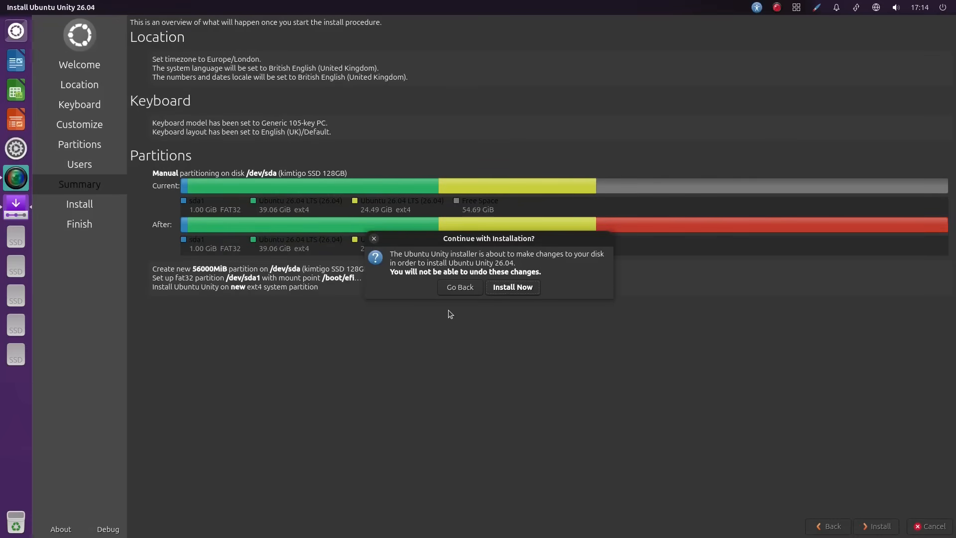
click(512, 287)
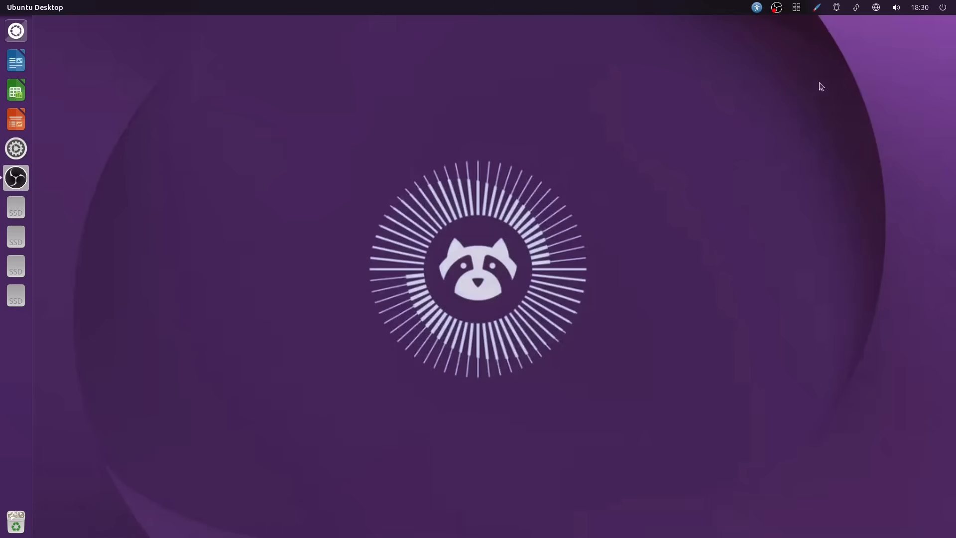
Check the wired connection, the available Wi-Fi networks and the other system indicator options
click(855, 8)
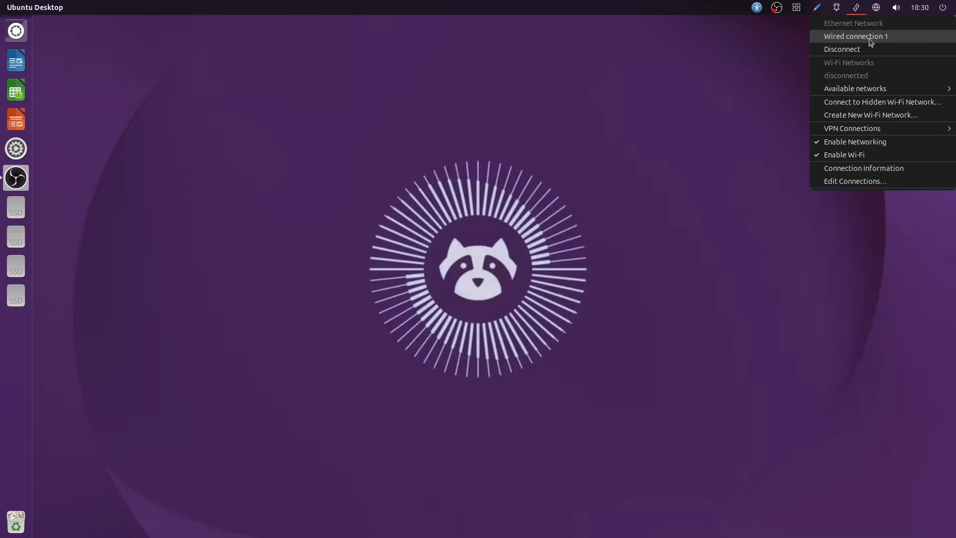
mouse_move(855, 89)
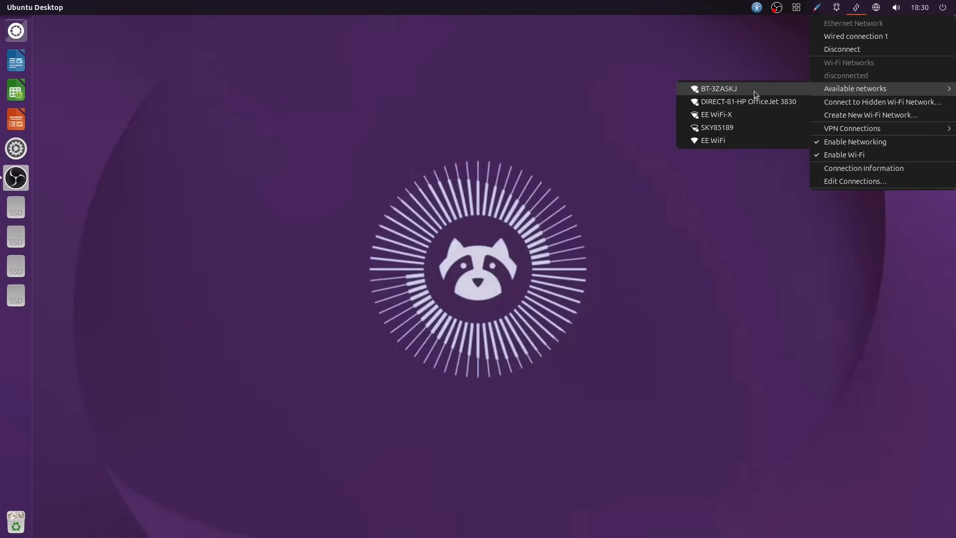
click(751, 52)
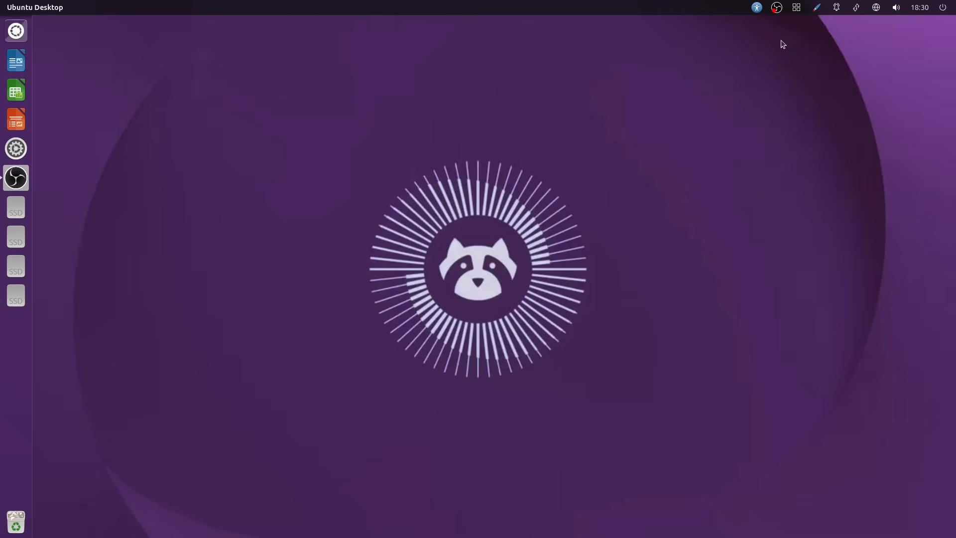
click(945, 9)
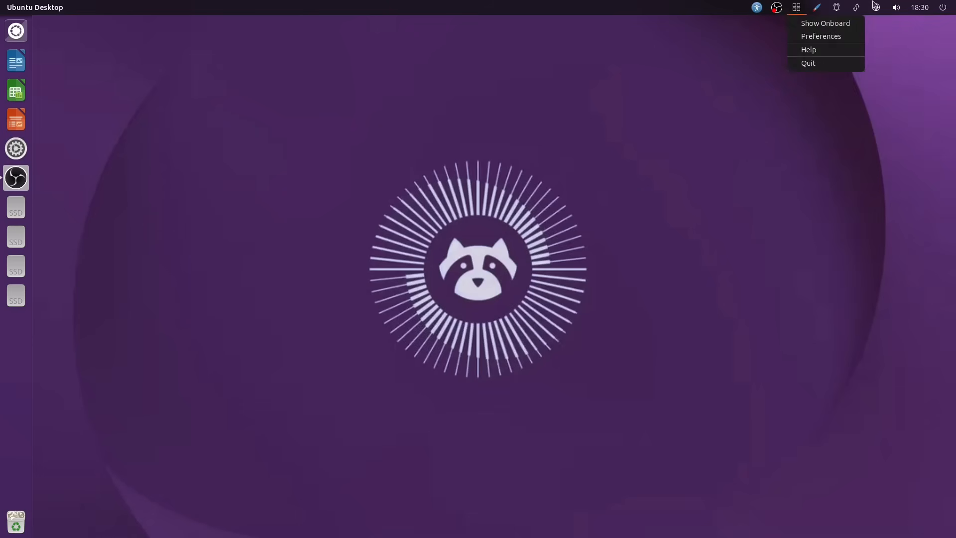
click(667, 89)
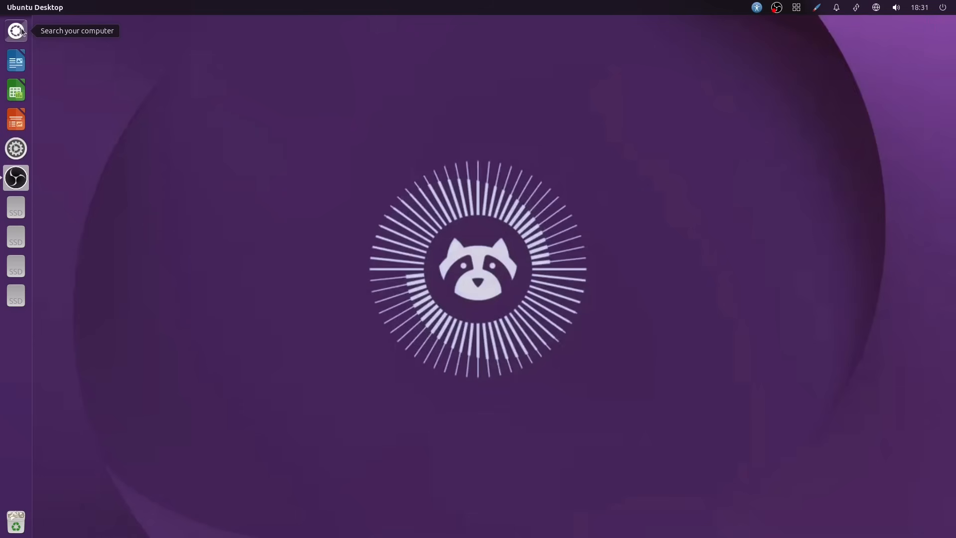
Look through the Dash's application, file, video, music and photo views, return to its home view and close it
click(16, 31)
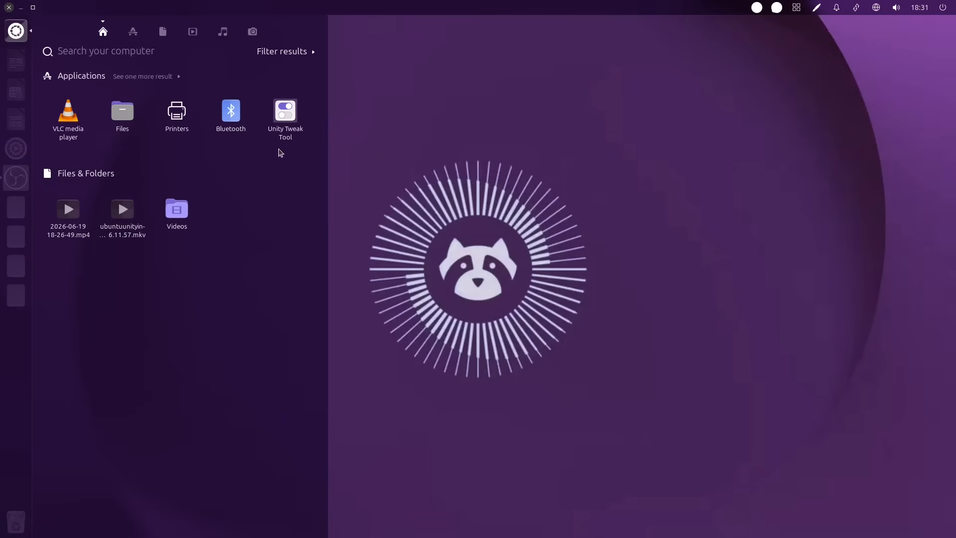
click(132, 33)
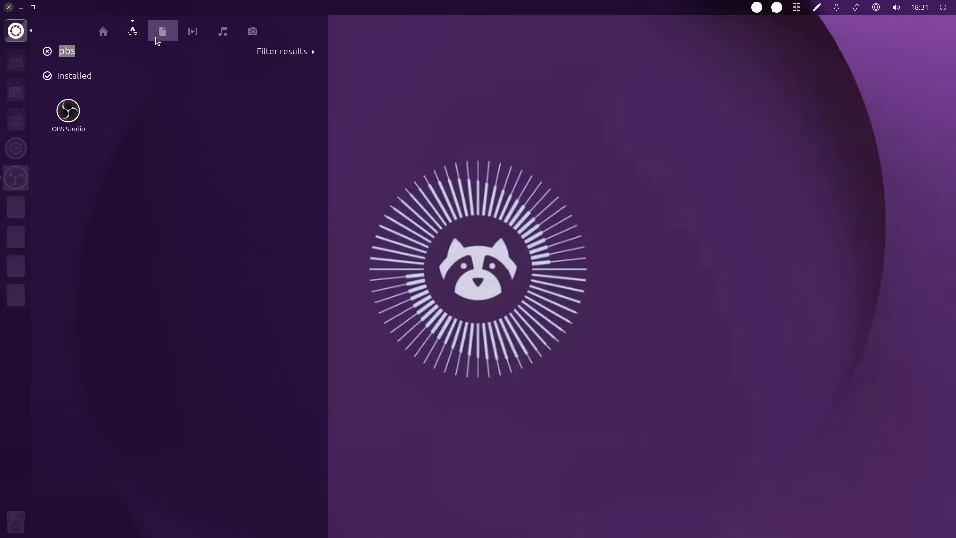
click(162, 33)
click(193, 33)
click(222, 36)
click(252, 33)
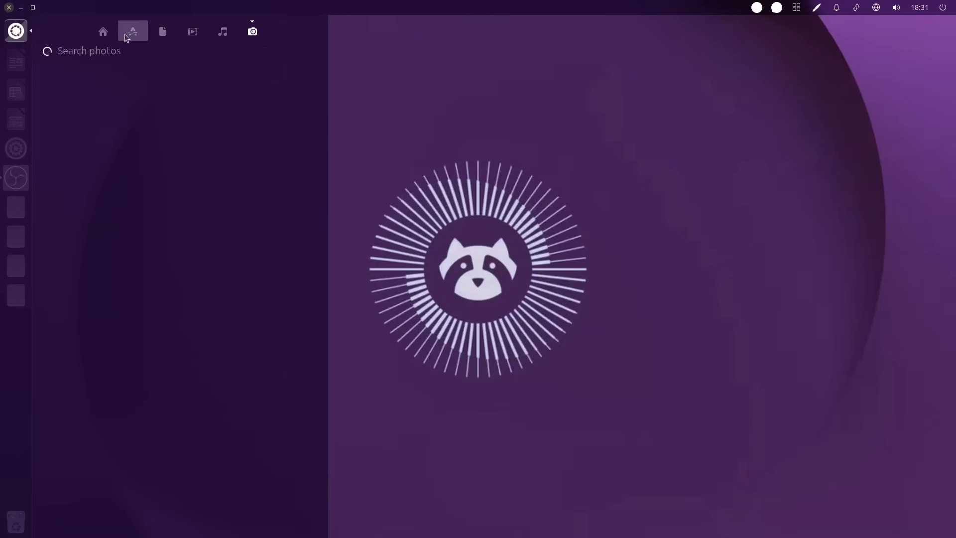
click(104, 34)
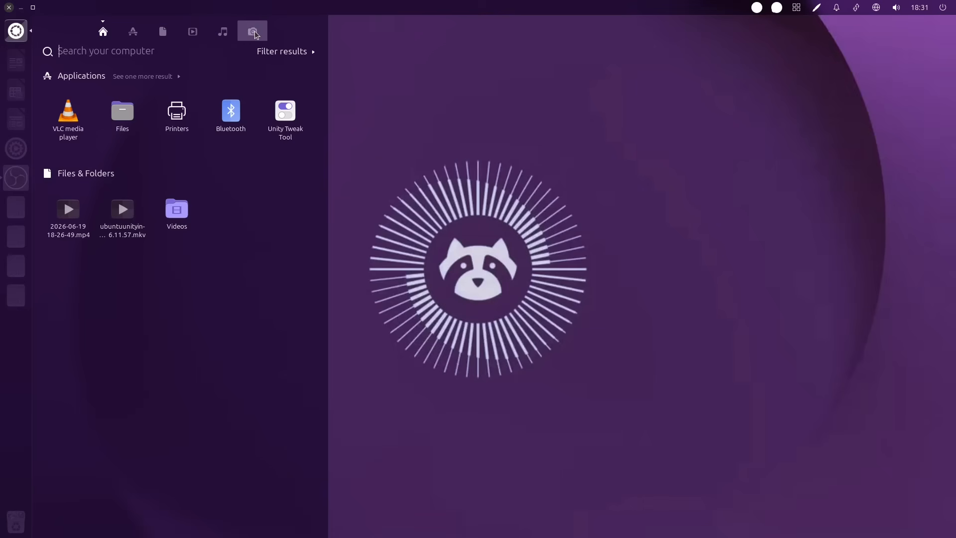
key(Escape)
Search the Dash for "blue" and open the Bluetooth settings
click(11, 32)
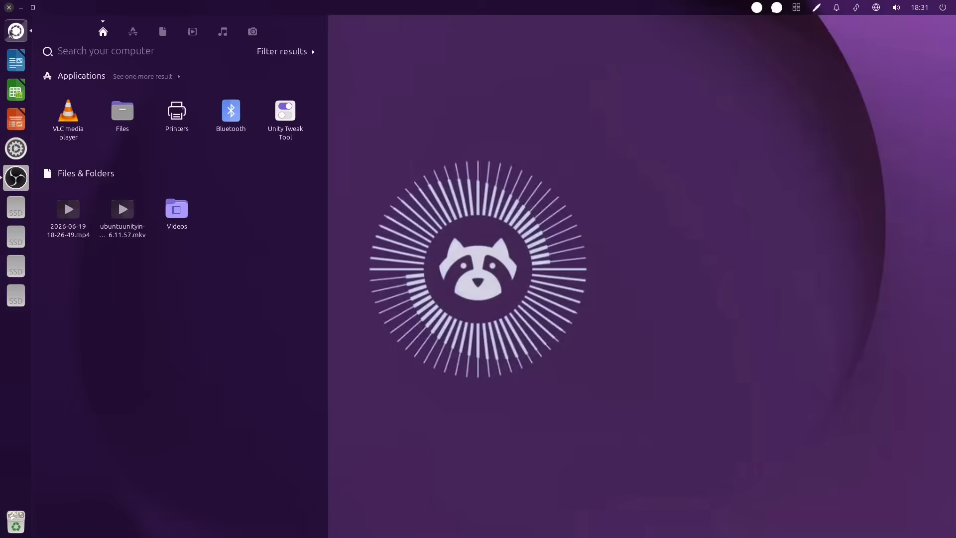
text(blue)
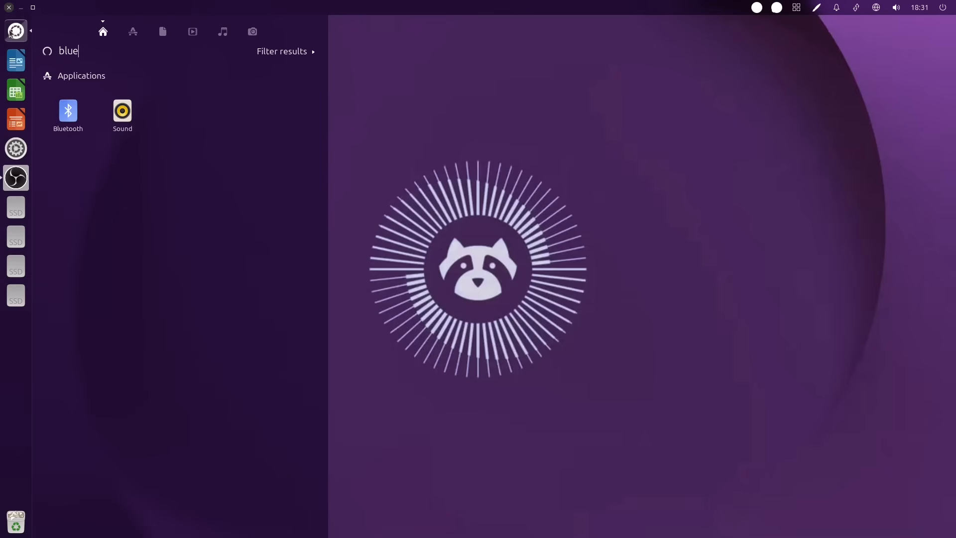
click(68, 110)
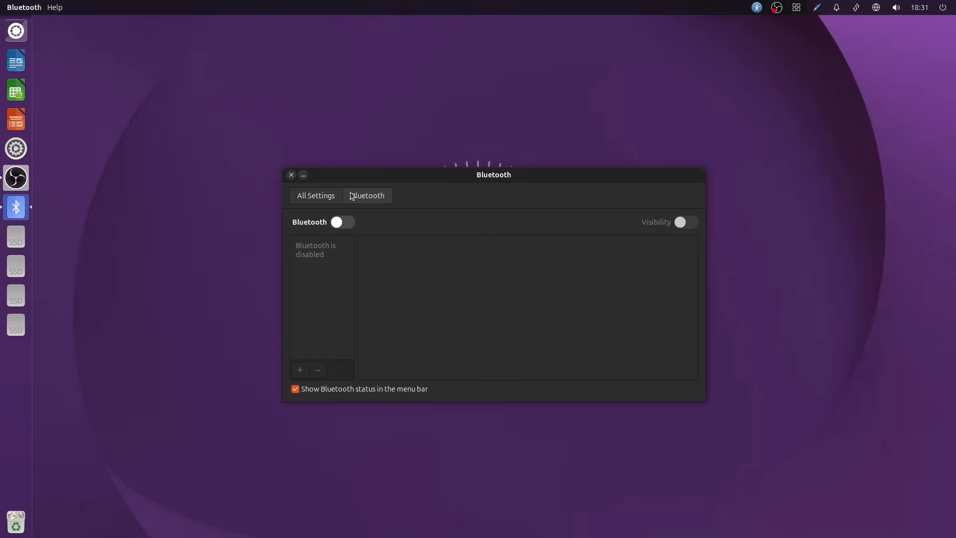
Turn Bluetooth on, start a search for new devices and cancel it
click(346, 222)
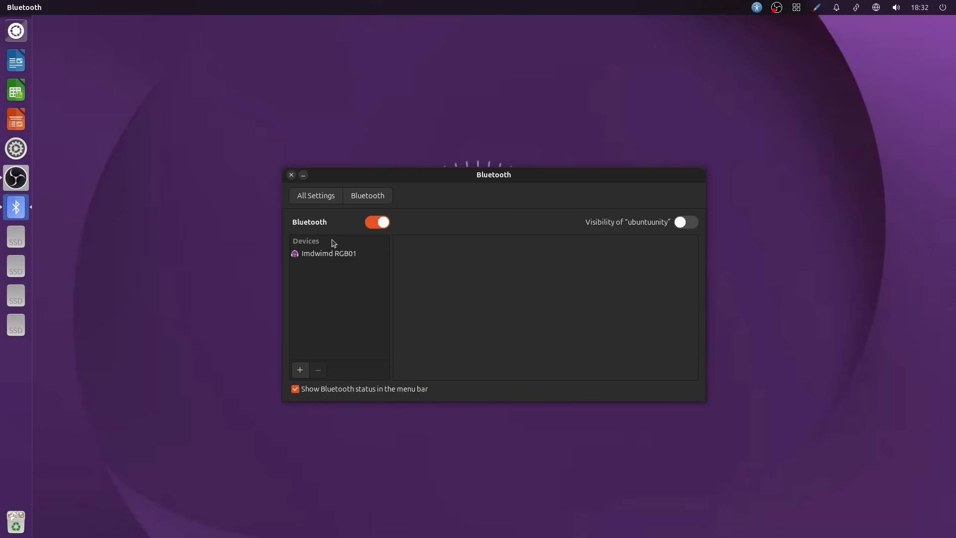
click(300, 372)
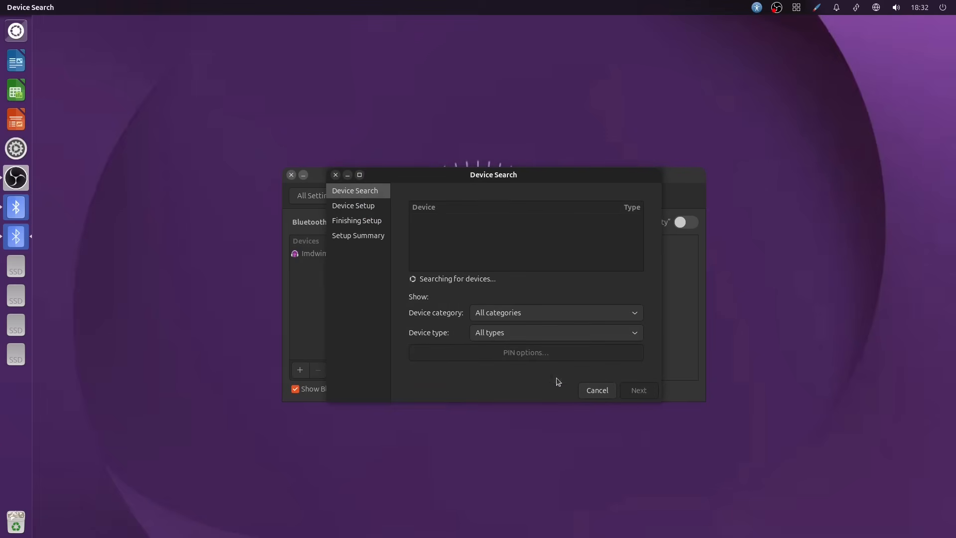
click(597, 390)
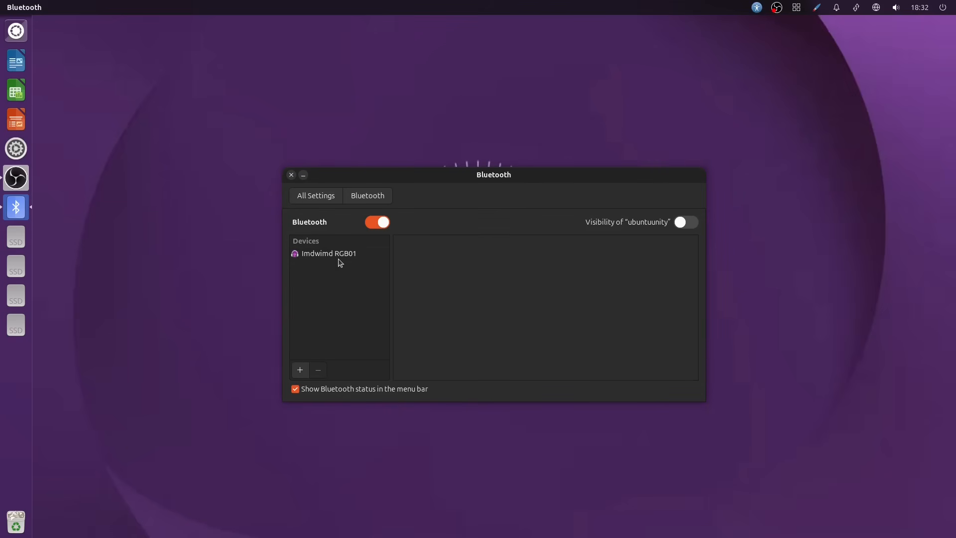
Toggle the Imdwimd RGB01 headset's connection, switch Bluetooth off and close the Bluetooth settings
click(338, 258)
click(568, 246)
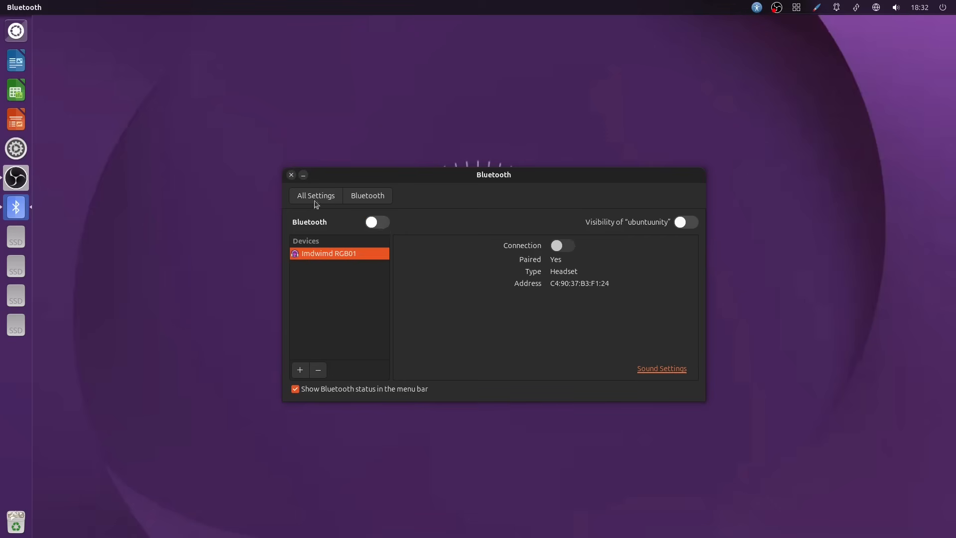
click(291, 175)
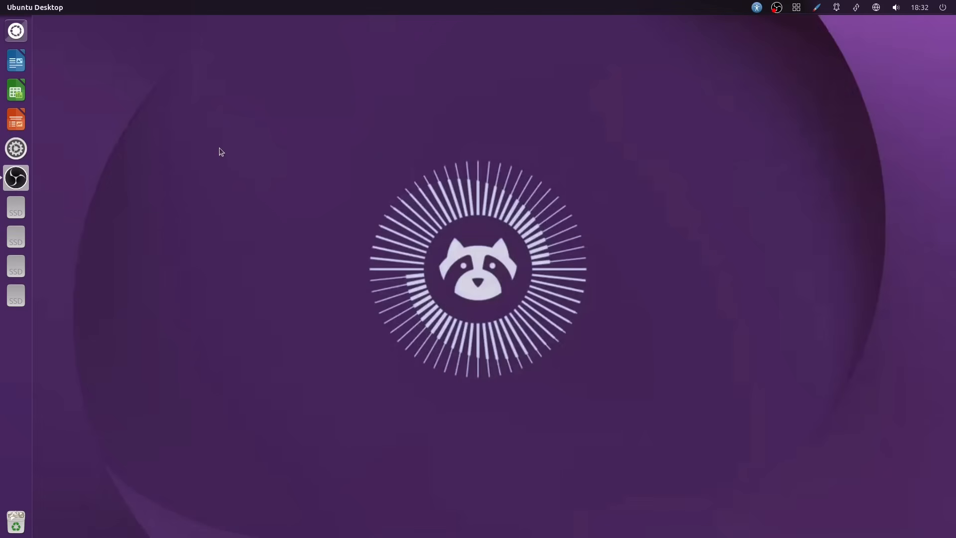
Search the Dash for "print" and open the Printers application
click(22, 32)
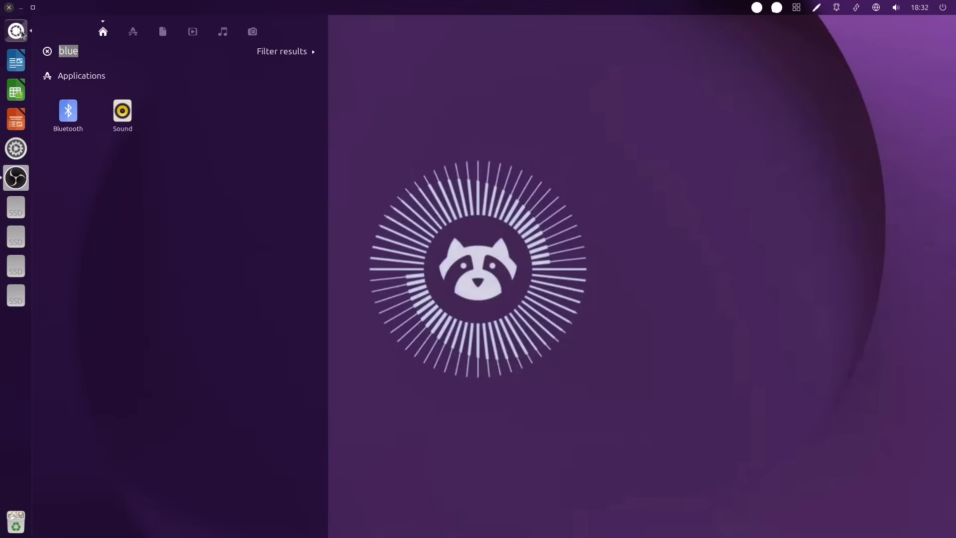
key(BackSpace)
text(print)
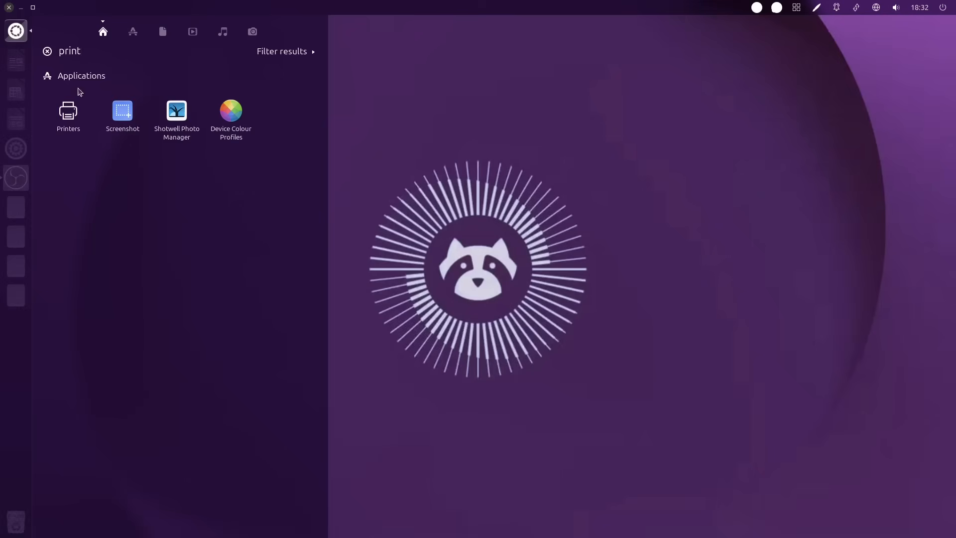
click(67, 114)
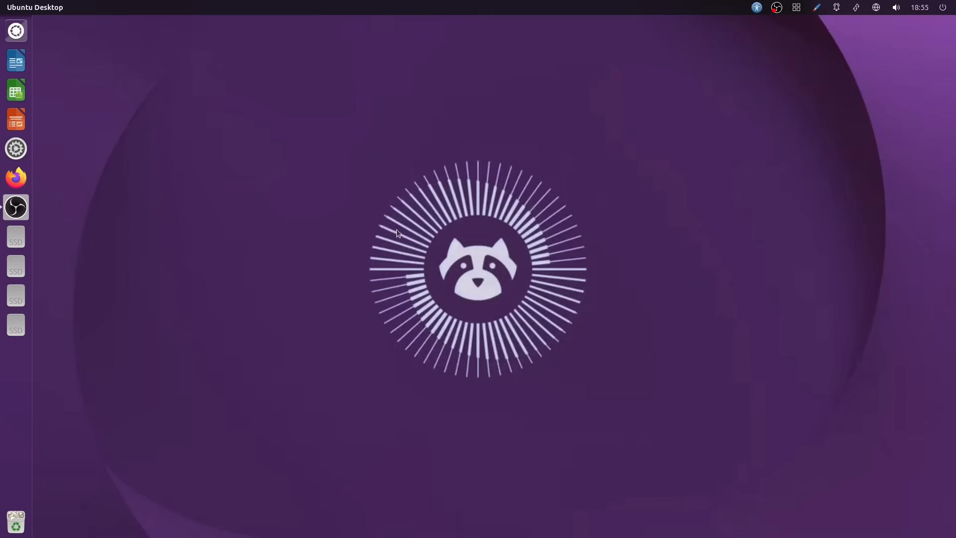
Open the Dash's applications view and expand the Installed section to list every application
key(super+a)
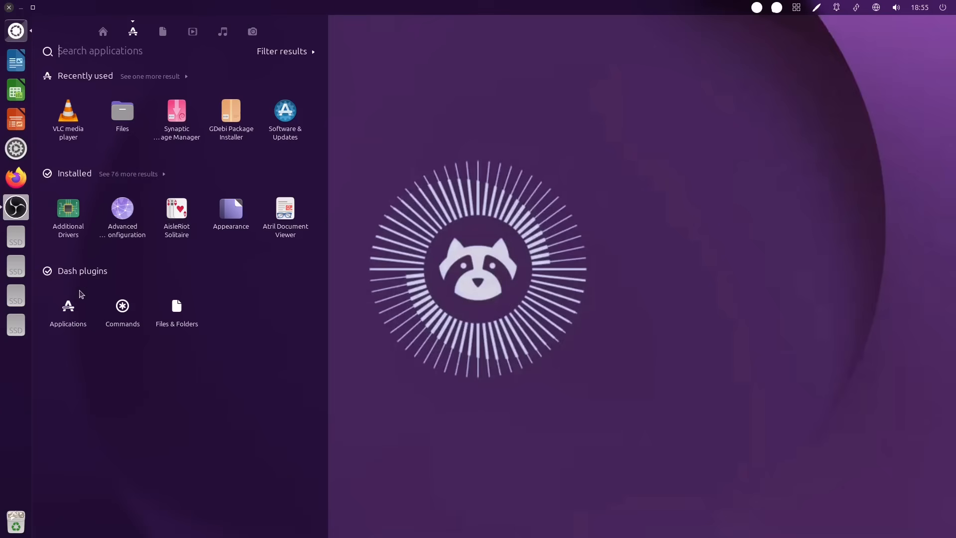
click(131, 174)
drag(322, 131, 322, 161)
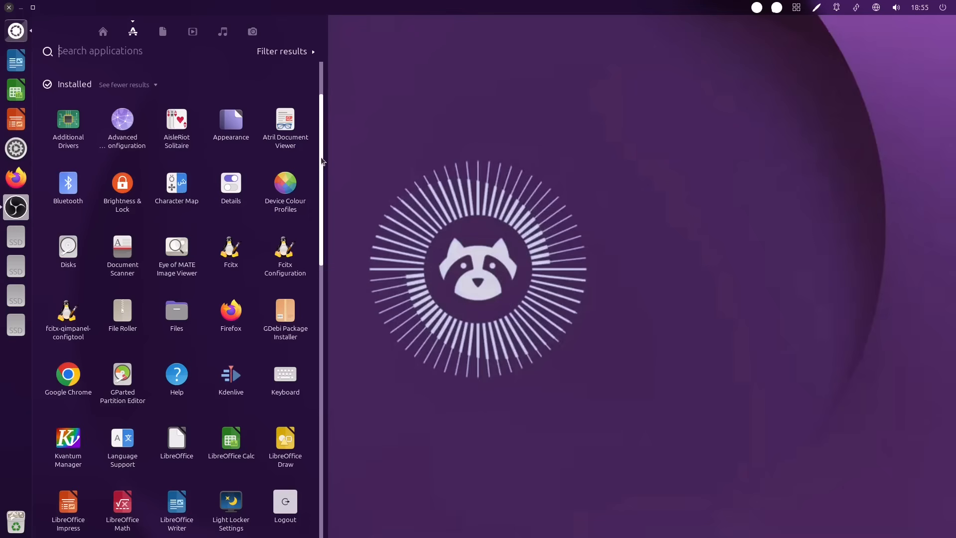
Examine the full list of installed applications in the Dash down to its end, and close the Dash
drag(322, 161, 321, 176)
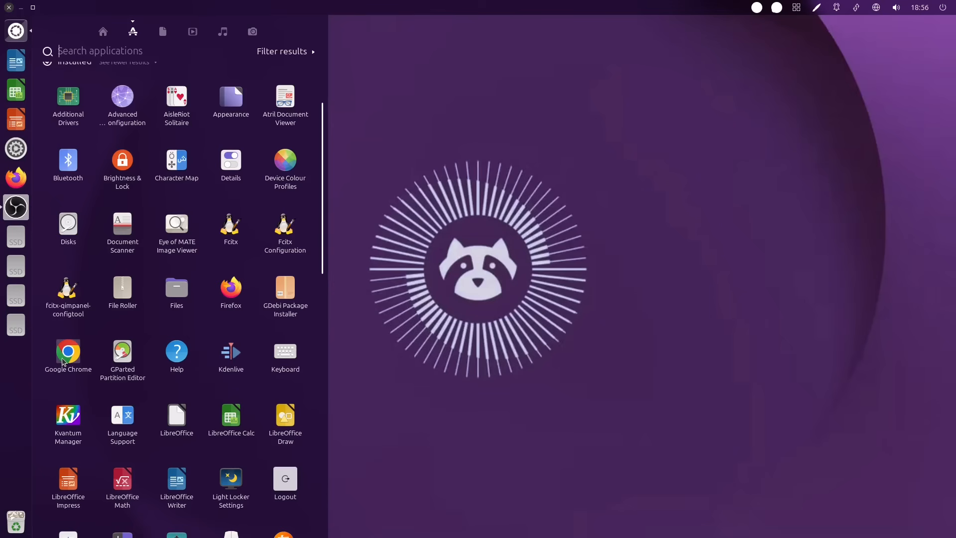
scroll(180, 342, down, 1)
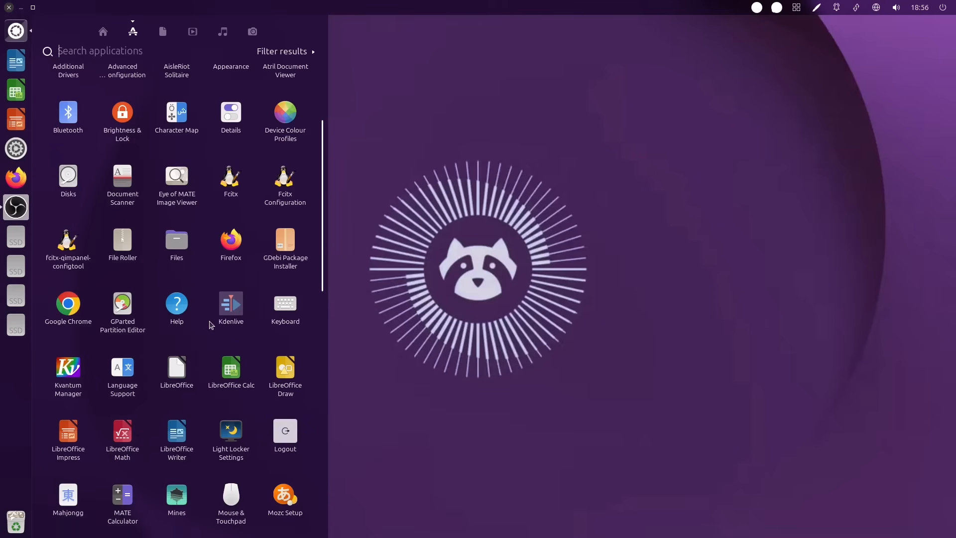
scroll(193, 336, down, 1)
scroll(118, 333, down, 1)
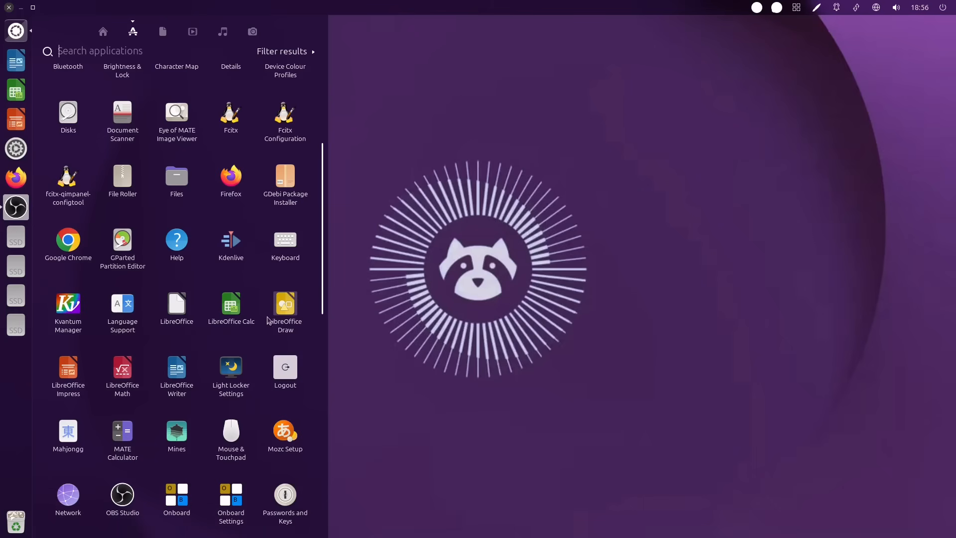
scroll(224, 342, down, 2)
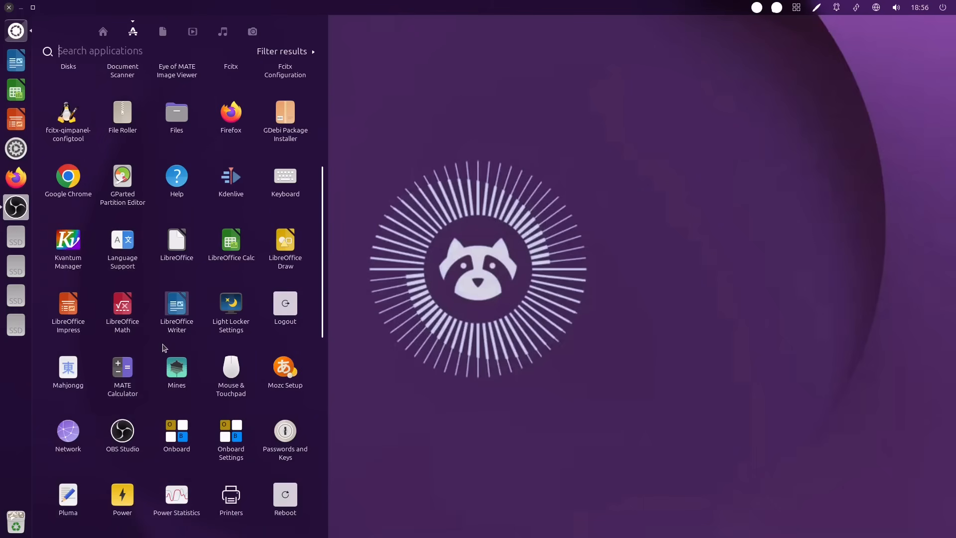
scroll(164, 343, down, 1)
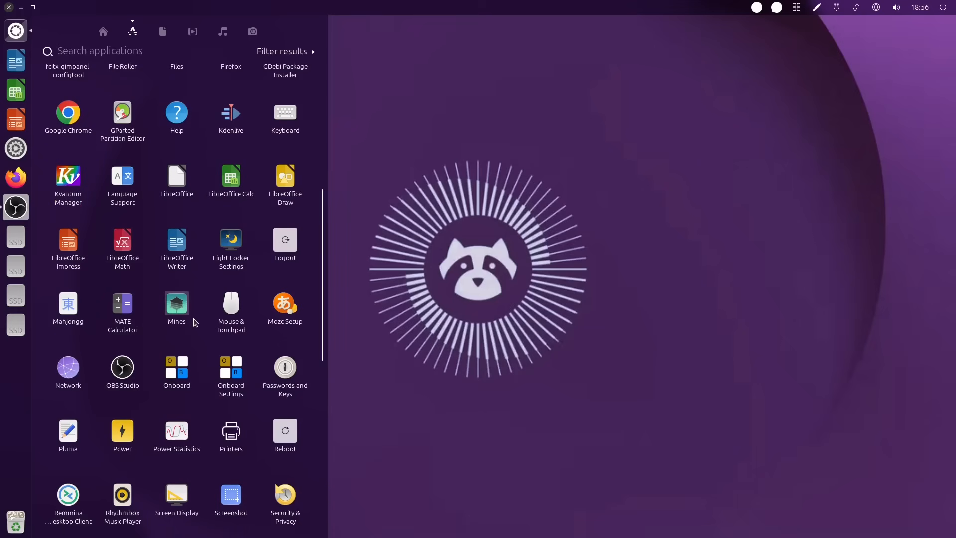
scroll(195, 323, down, 1)
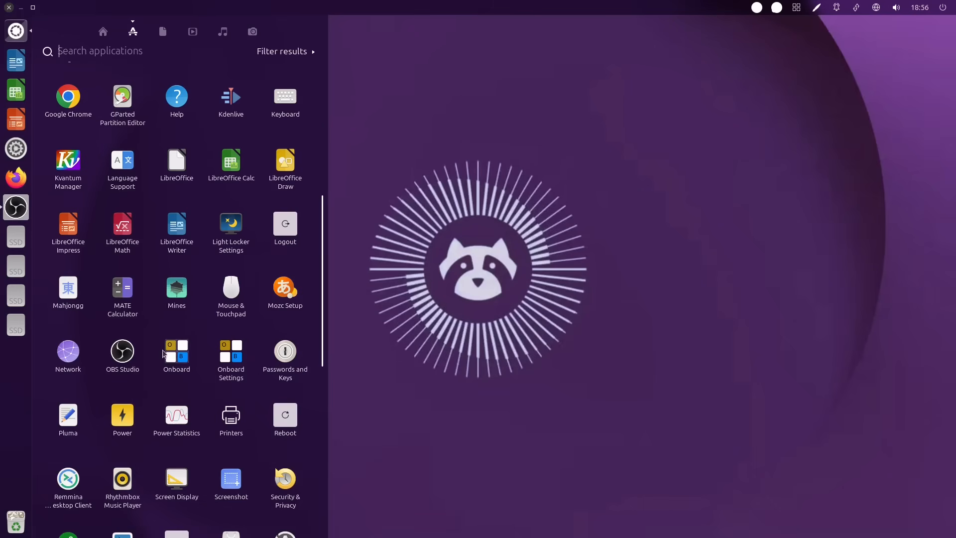
scroll(223, 348, down, 1)
scroll(219, 352, down, 3)
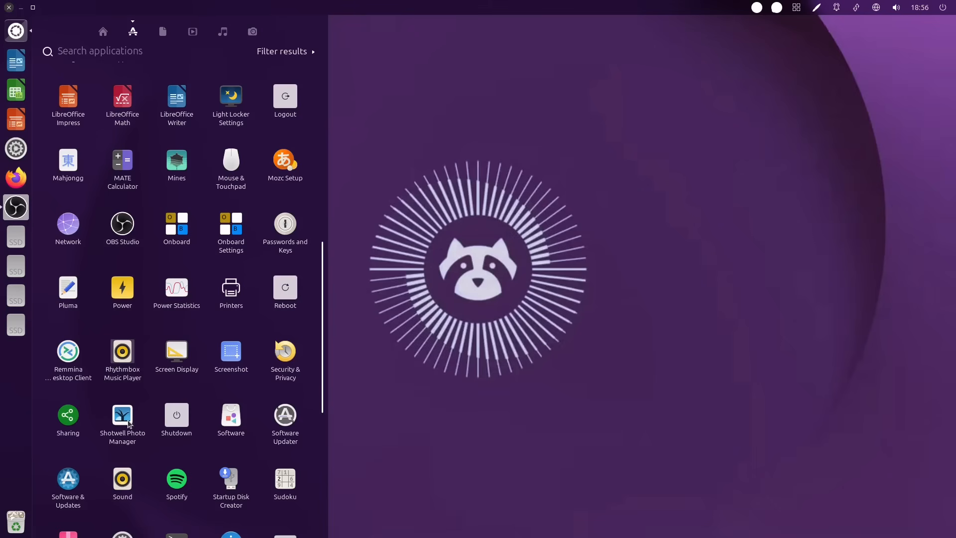
scroll(142, 403, down, 1)
scroll(142, 411, down, 1)
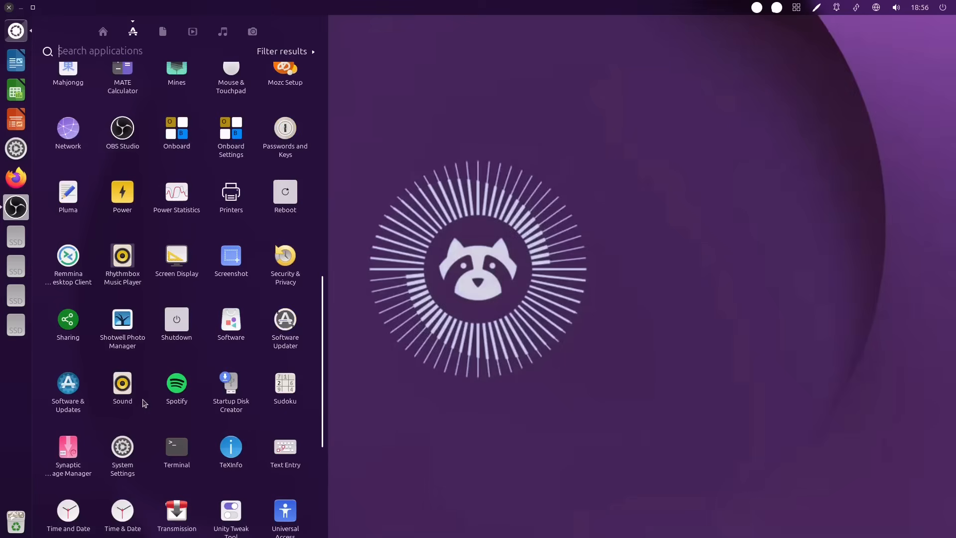
scroll(174, 399, down, 1)
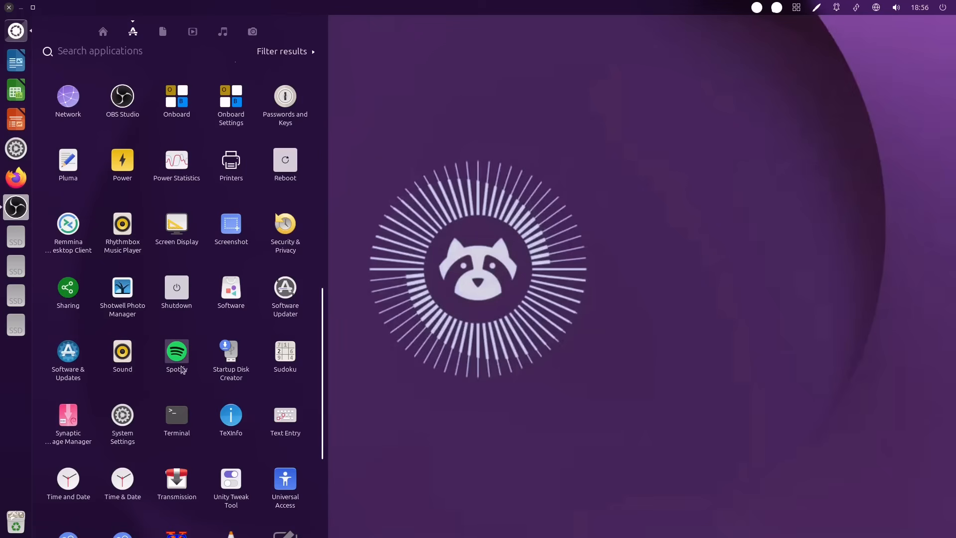
scroll(175, 391, down, 1)
scroll(175, 394, down, 1)
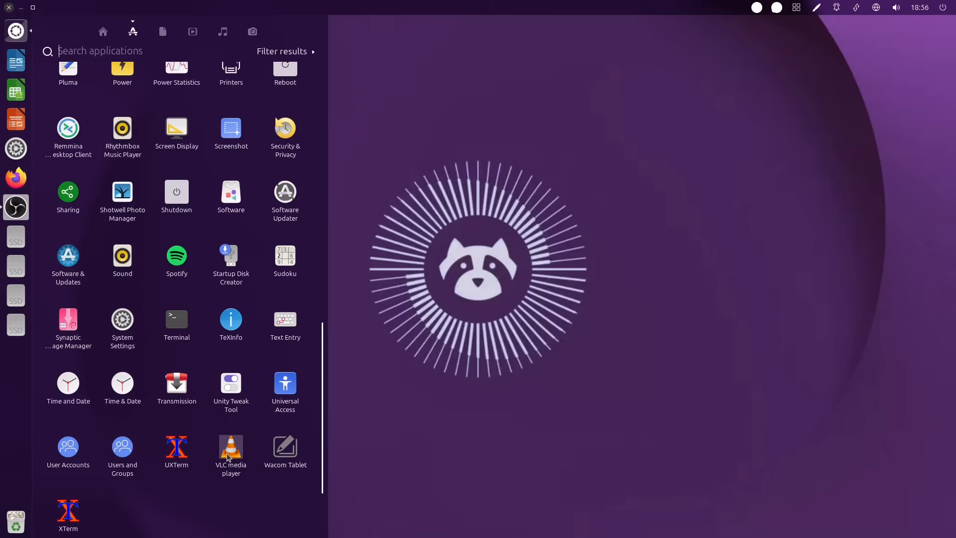
click(445, 458)
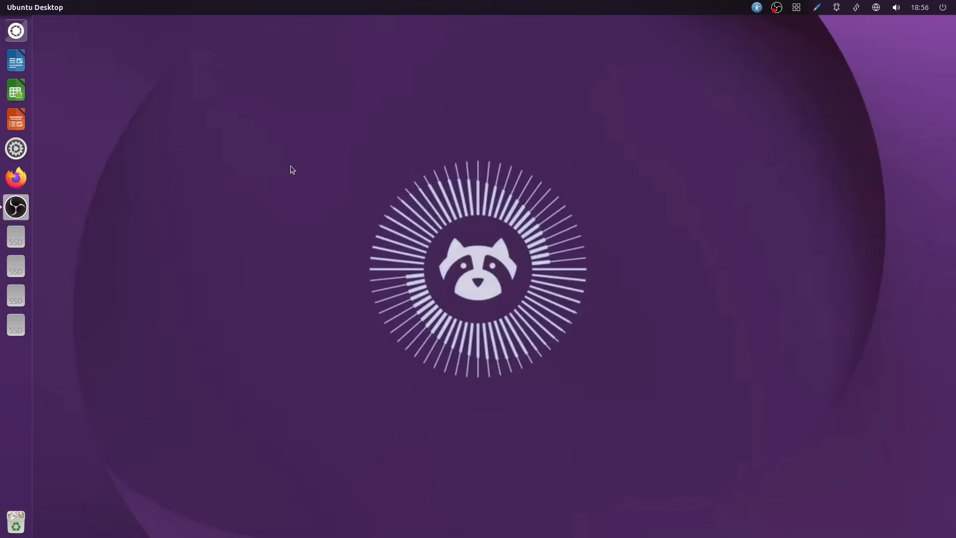
Launch Synaptic Package Manager from the Dash's installed applications and authenticate with the account password
click(15, 30)
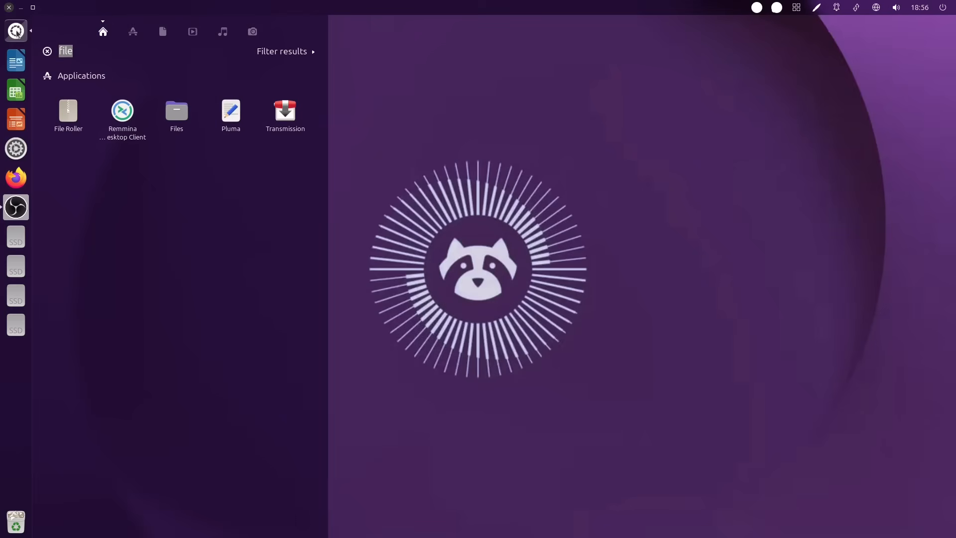
click(133, 32)
scroll(231, 293, down, 3)
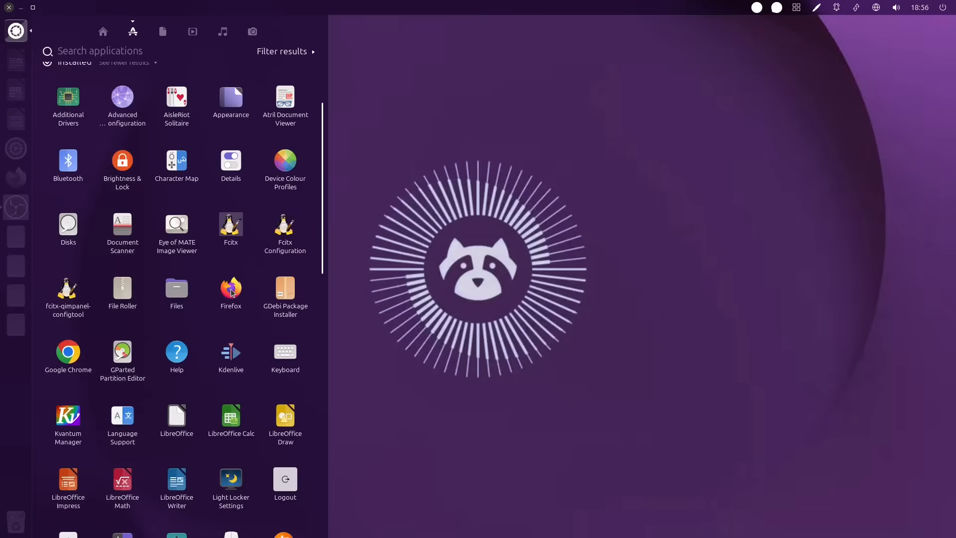
scroll(231, 292, down, 6)
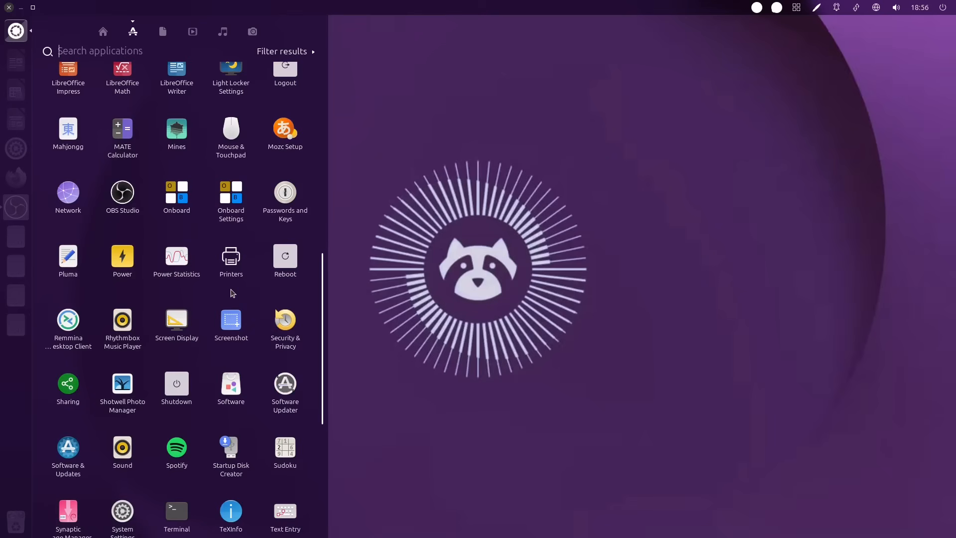
scroll(232, 293, down, 1)
scroll(233, 293, down, 1)
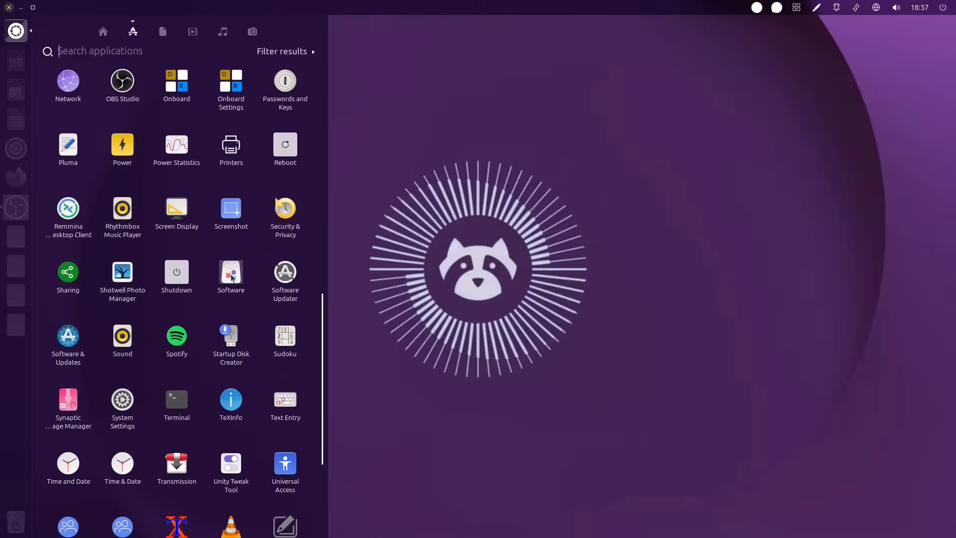
scroll(236, 277, down, 1)
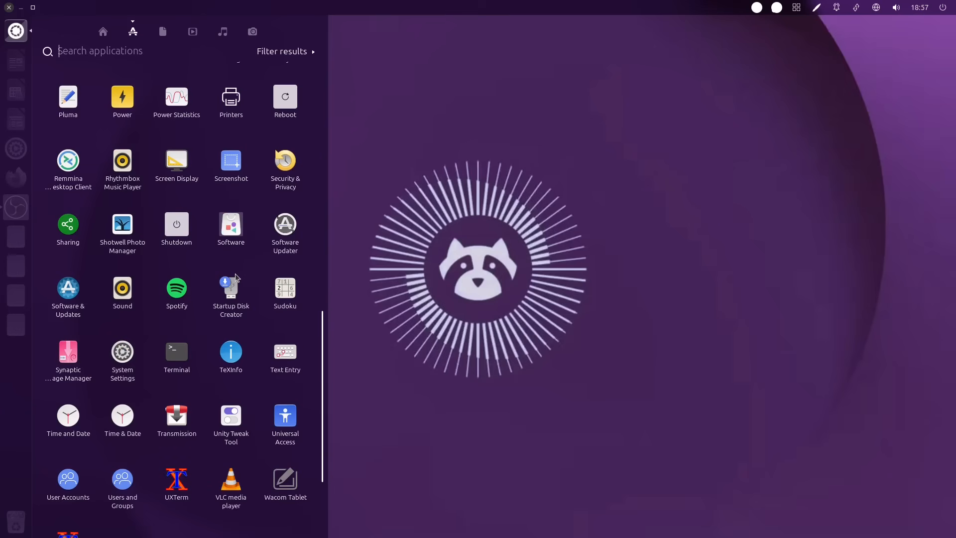
click(68, 363)
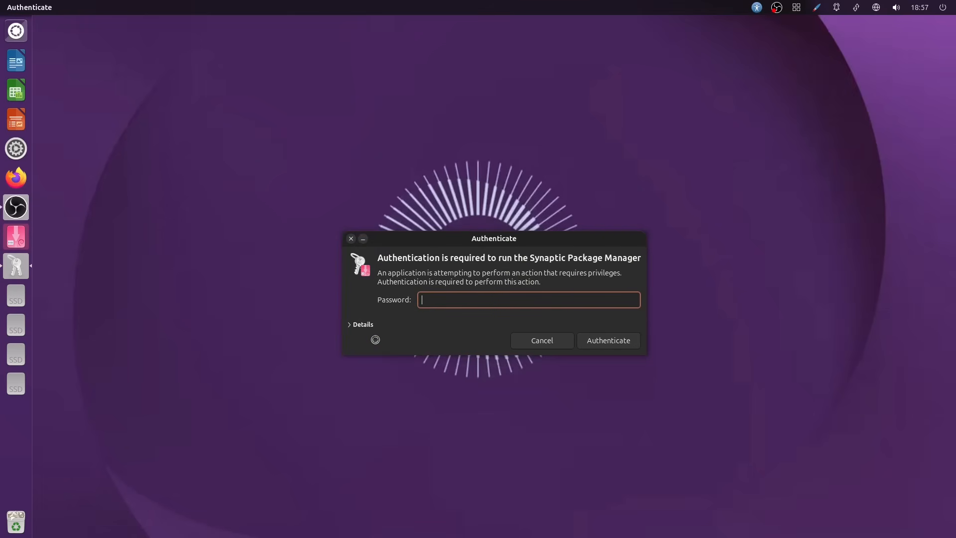
text(•••••••••••)
key(Return)
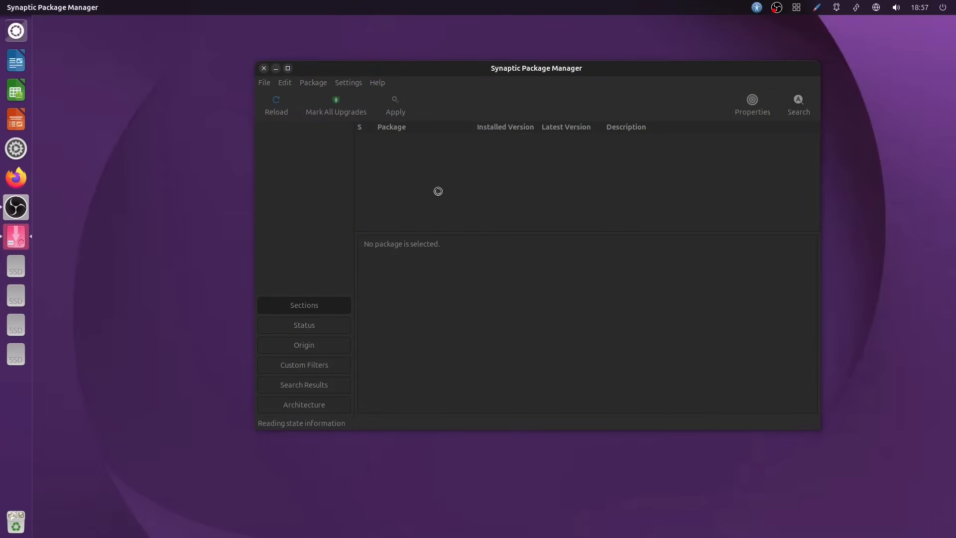
Search Synaptic's packages by description and name for "software"
click(799, 104)
text(softw)
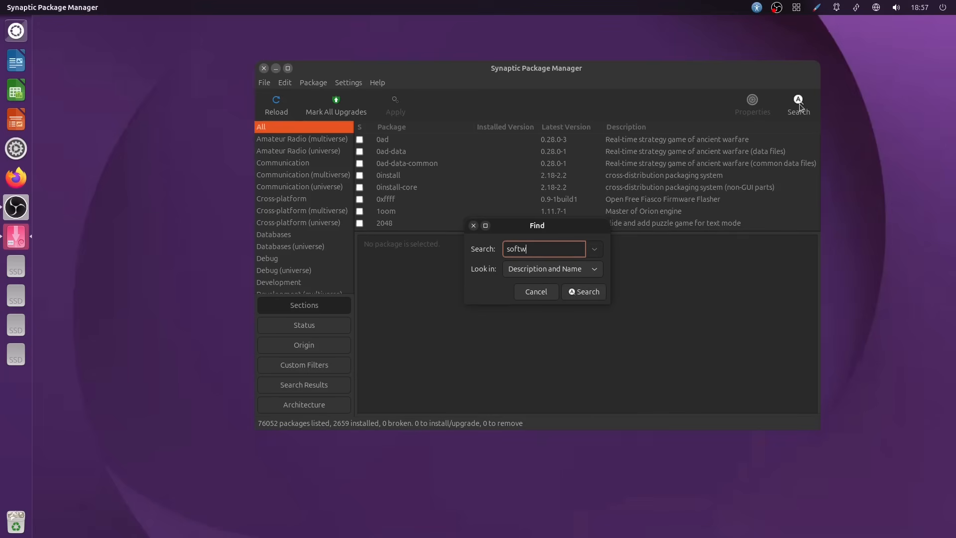
text(are)
key(Return)
Search the packages for "gnome software" and locate the gnome-software package in the results
click(806, 110)
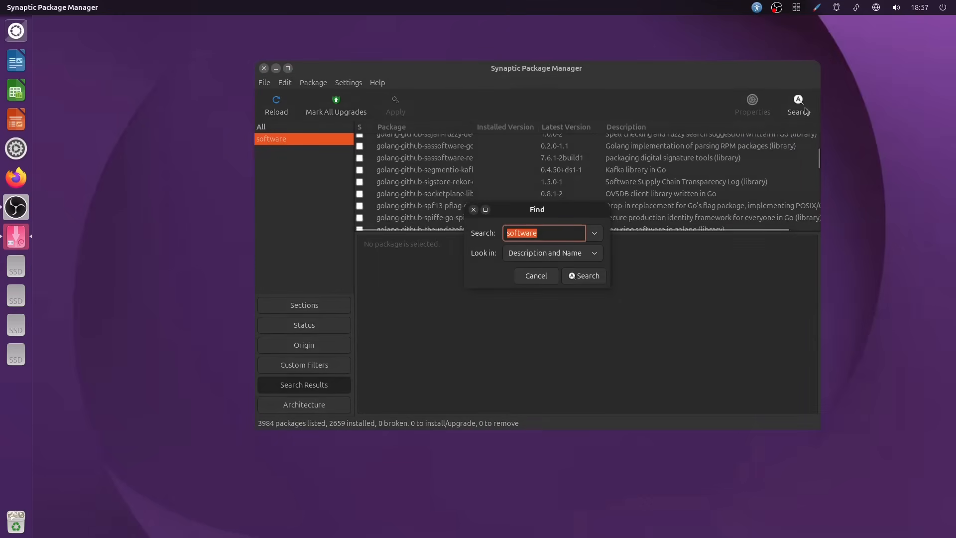
text(gnome so)
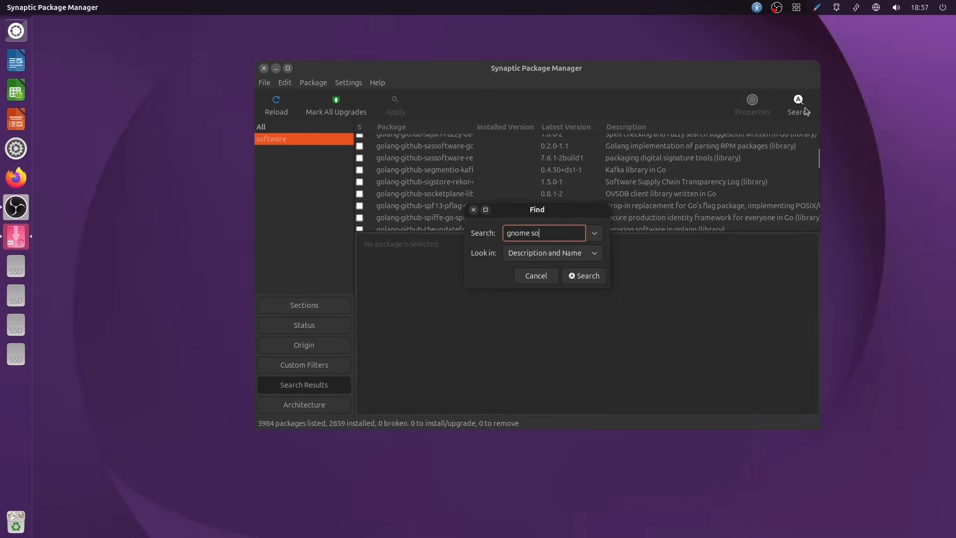
text(ftware)
key(Return)
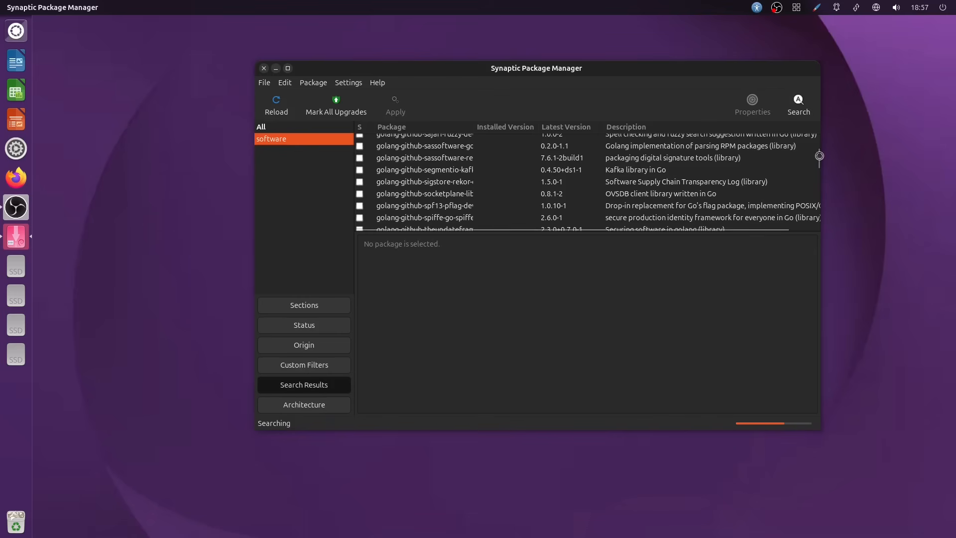
scroll(820, 158, down, 2)
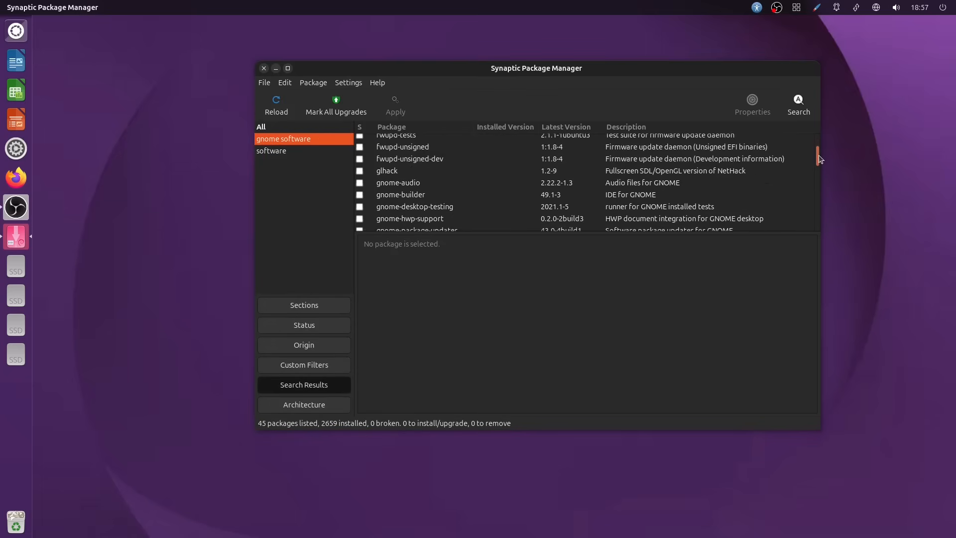
scroll(819, 159, down, 4)
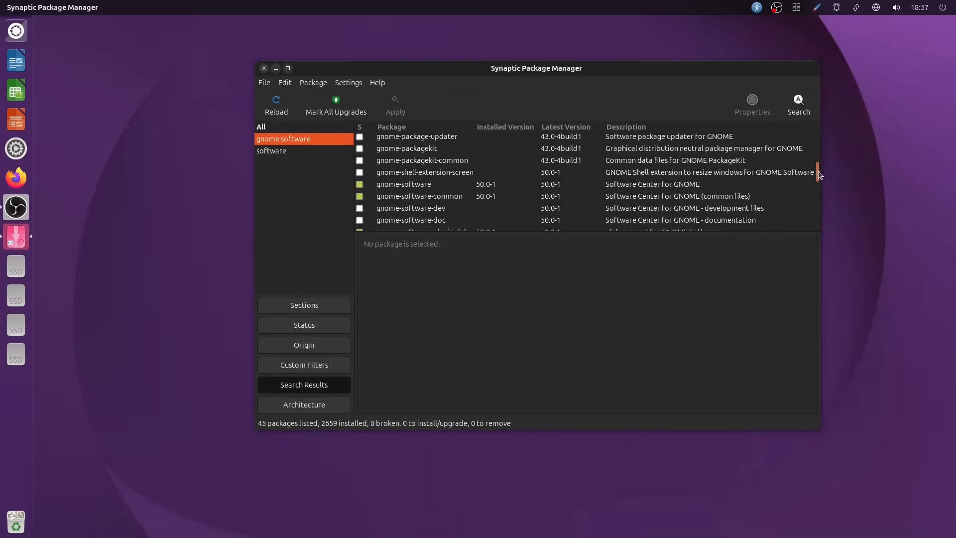
Check the marking options of the gnome-software package, then examine its plugins and the related packages listed below it
click(360, 185)
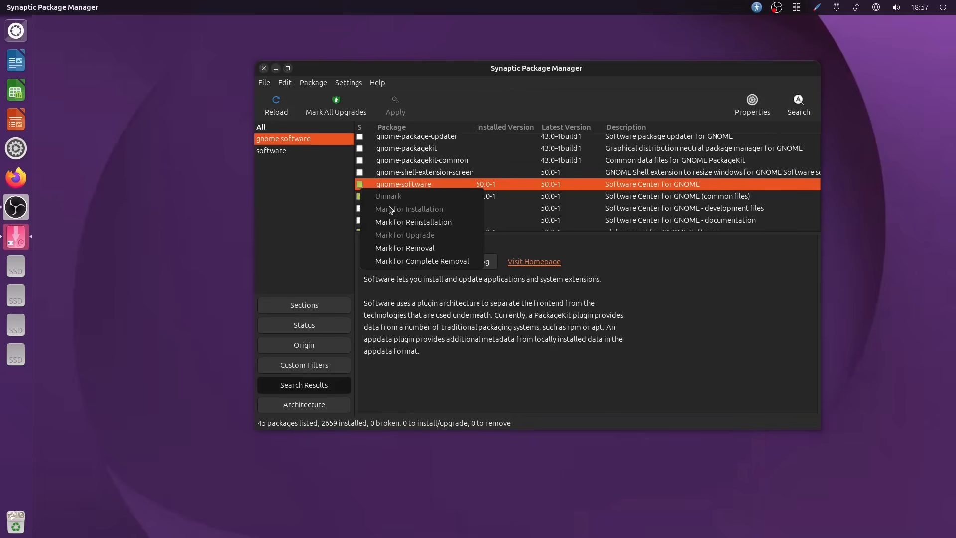
click(751, 325)
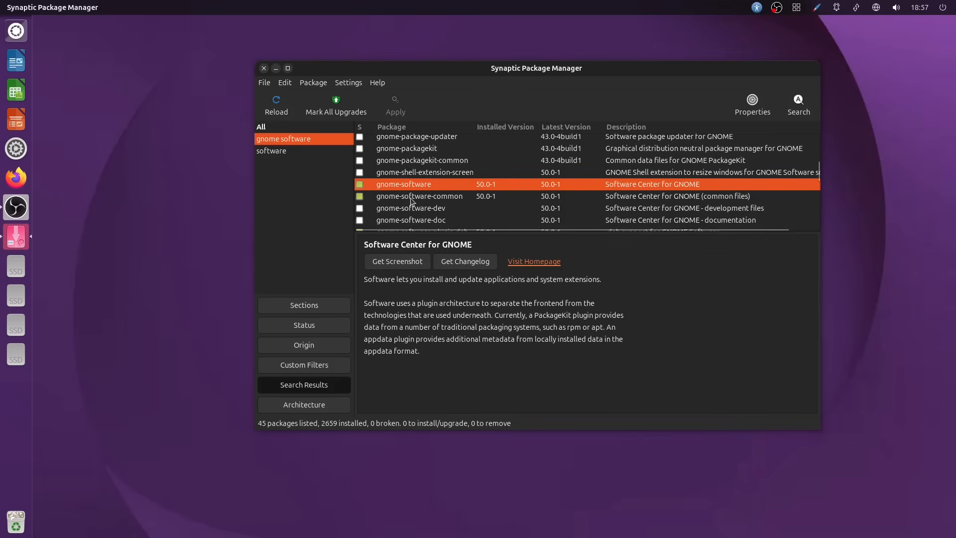
scroll(412, 202, down, 2)
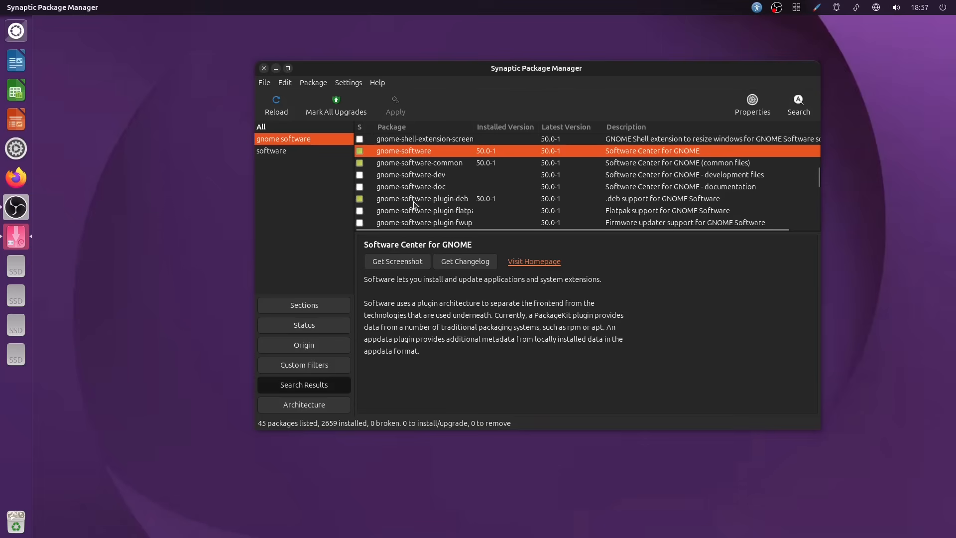
scroll(416, 206, down, 1)
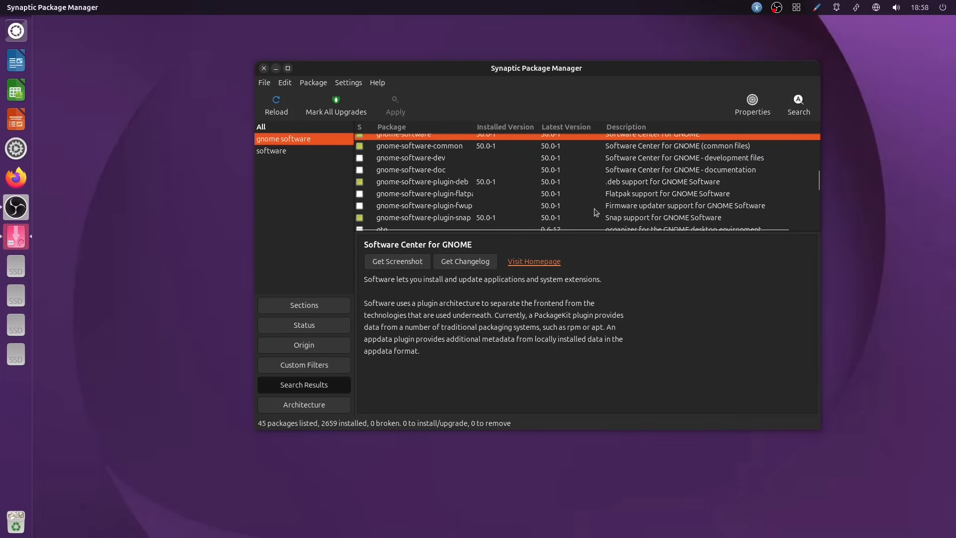
scroll(595, 212, down, 4)
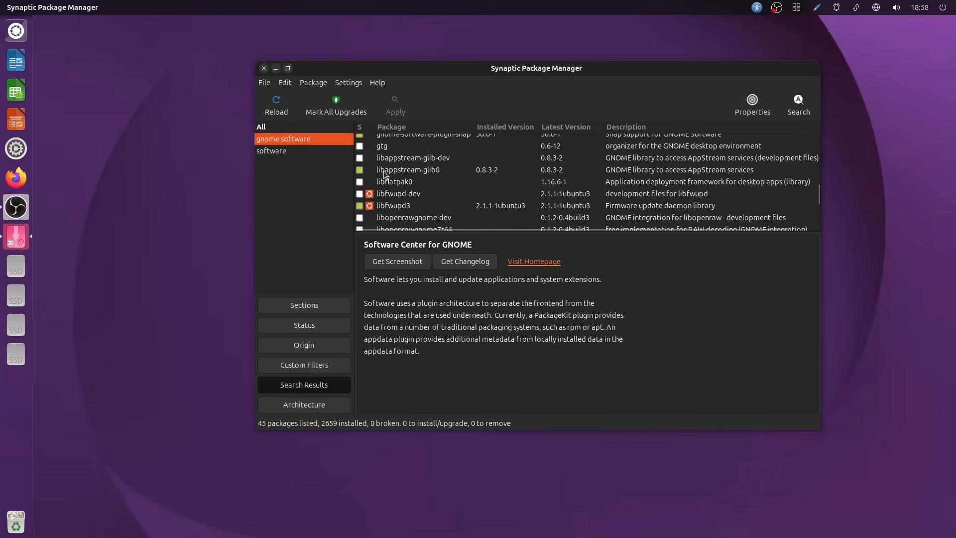
scroll(413, 165, down, 2)
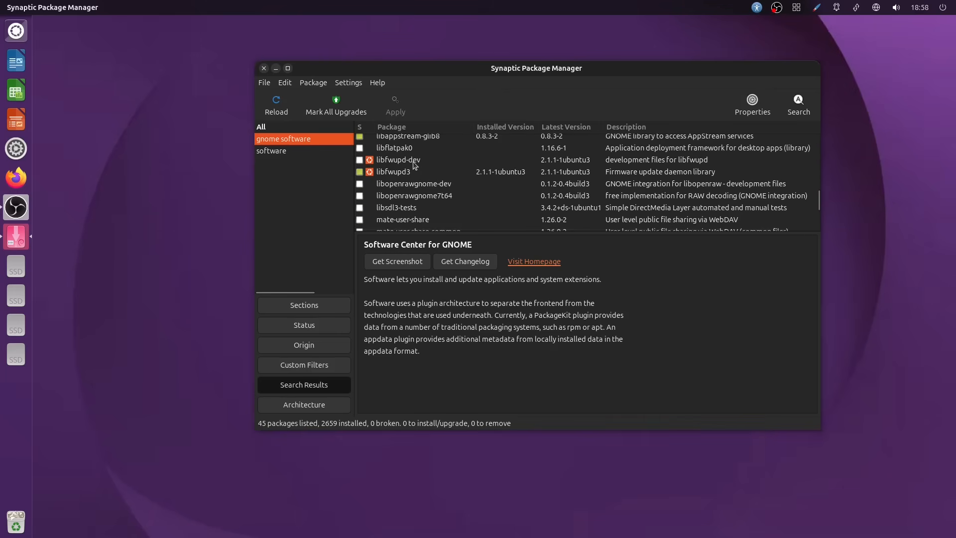
Search the packages for "ubuntu restricted" to check the restricted addons and extras, and close Synaptic
click(798, 101)
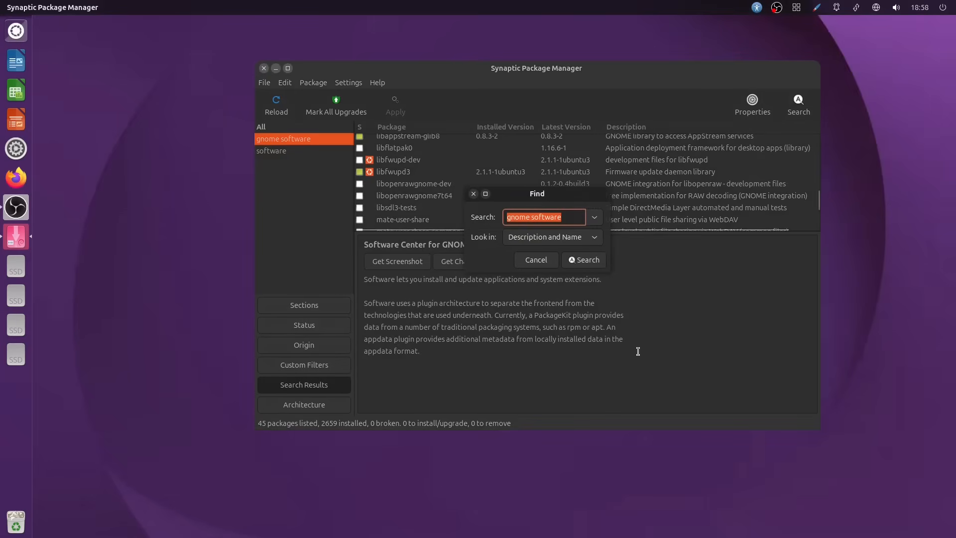
text(ubuntu res)
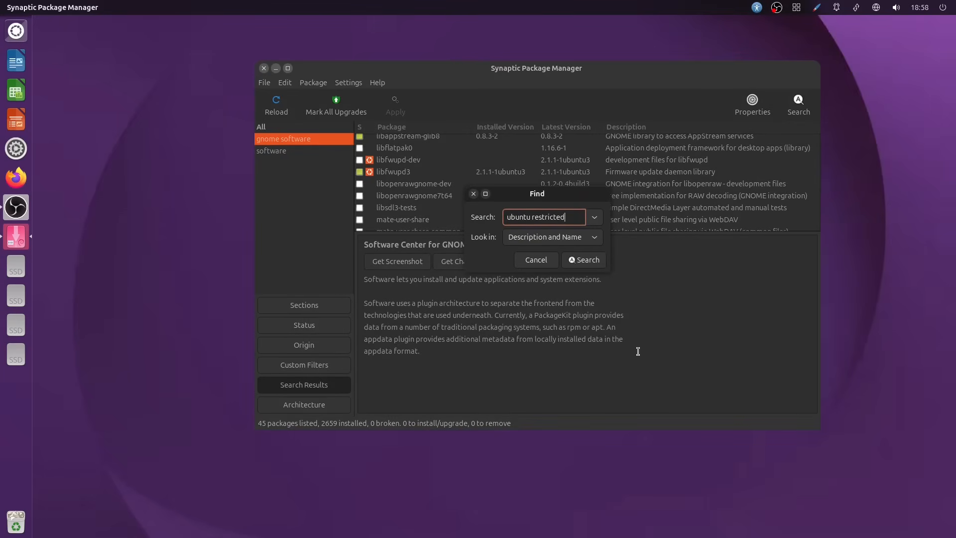
text(tricted)
key(Return)
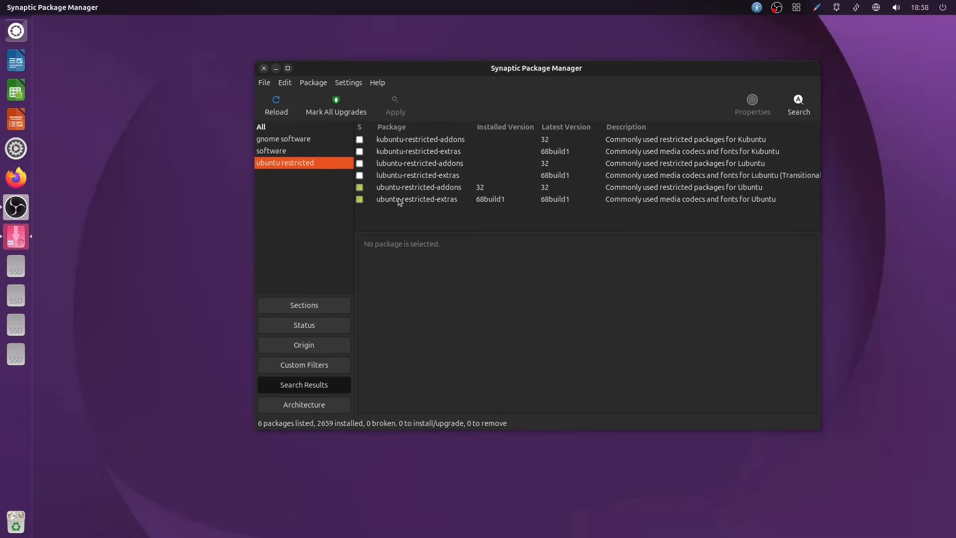
click(264, 68)
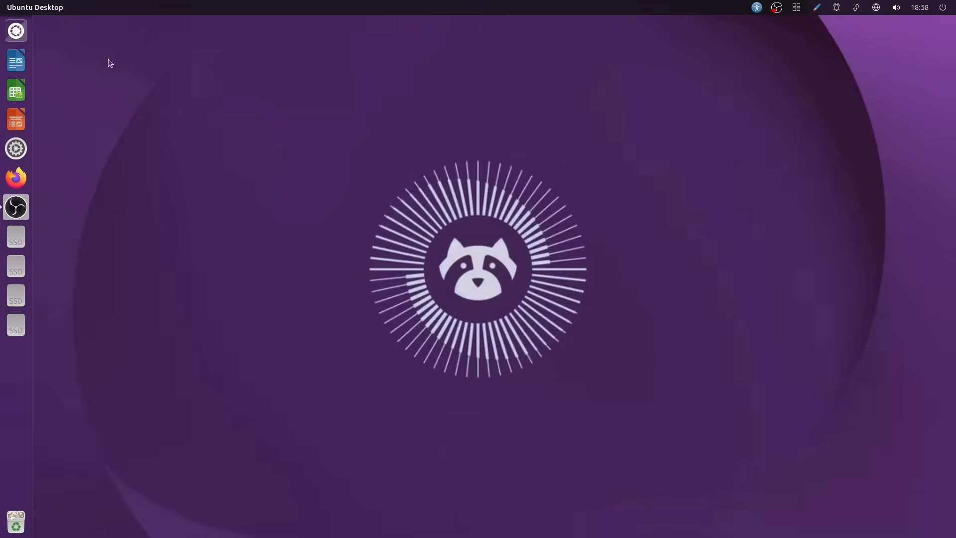
Search the Dash for "gnome so" and launch the Software application
click(22, 33)
text(gnome so)
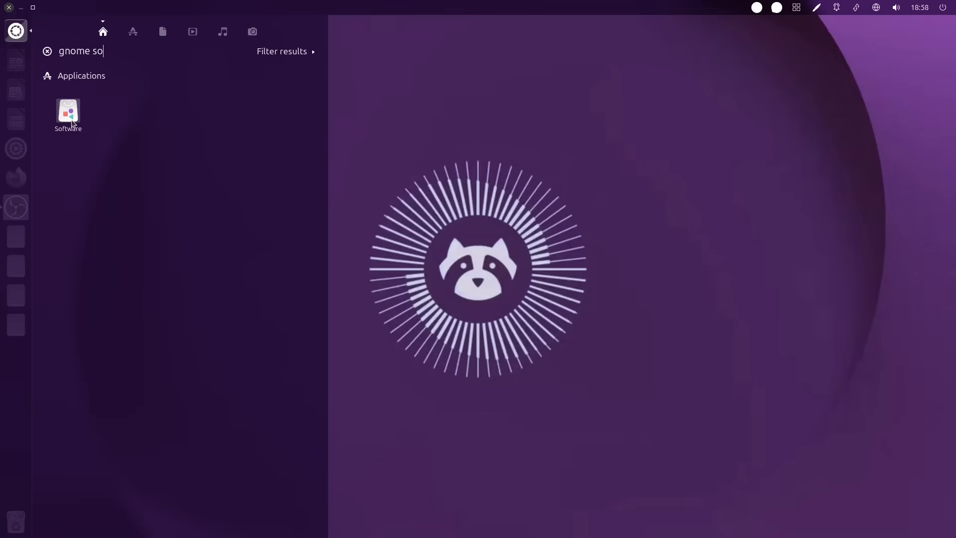
click(62, 117)
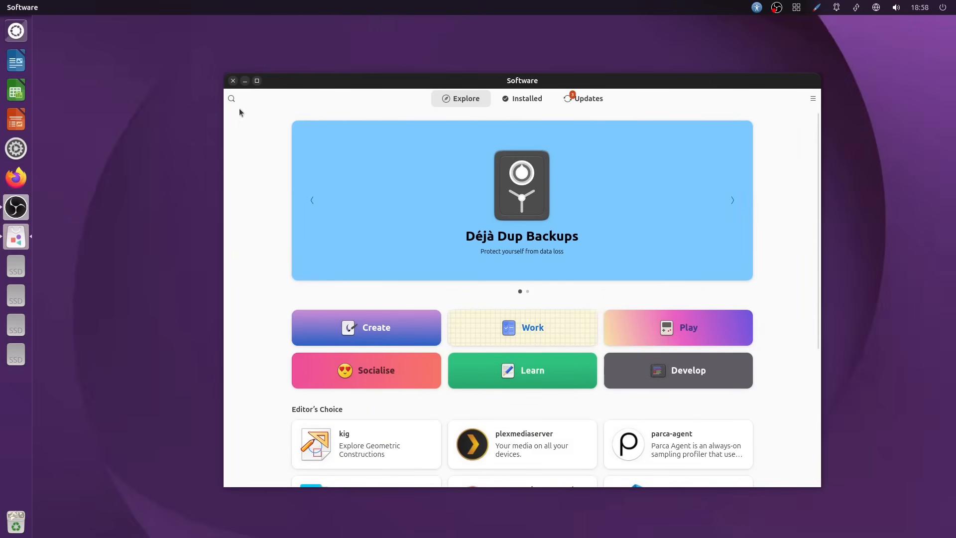
Search the app store for "spotify", view the spotify app's details page and return to the results
click(235, 98)
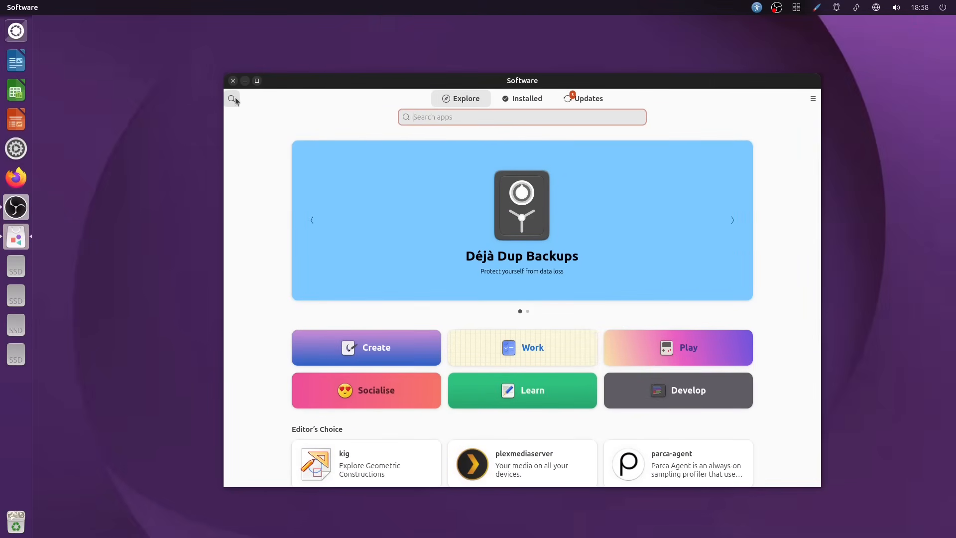
text(spotify)
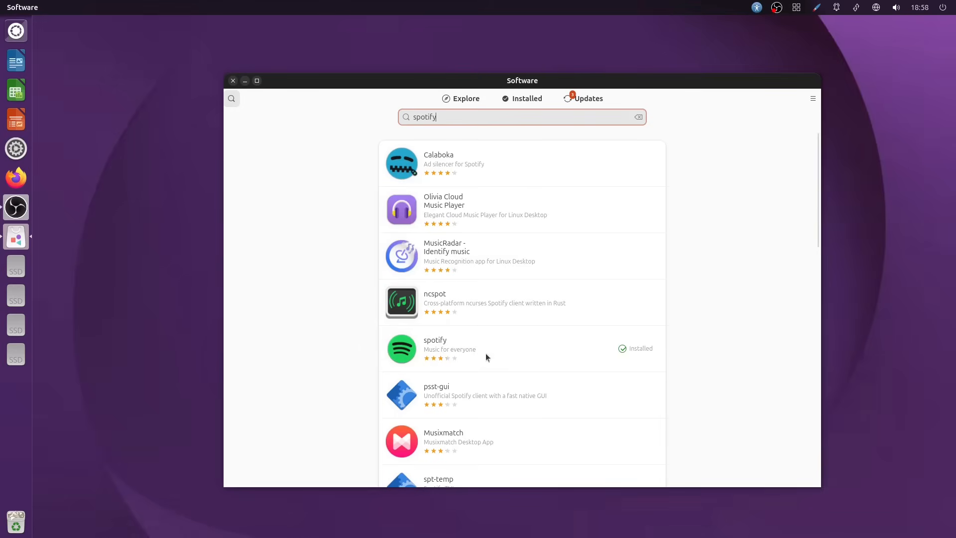
click(441, 351)
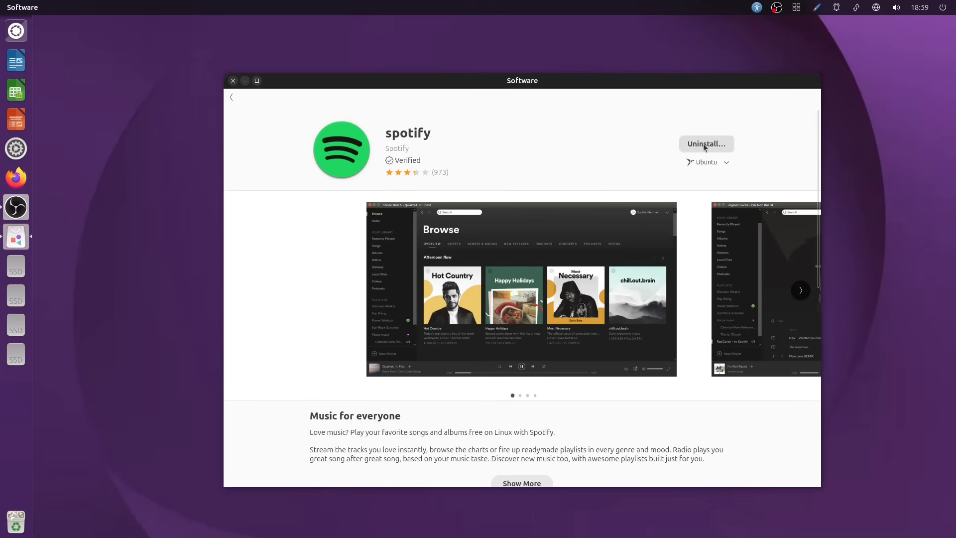
click(232, 97)
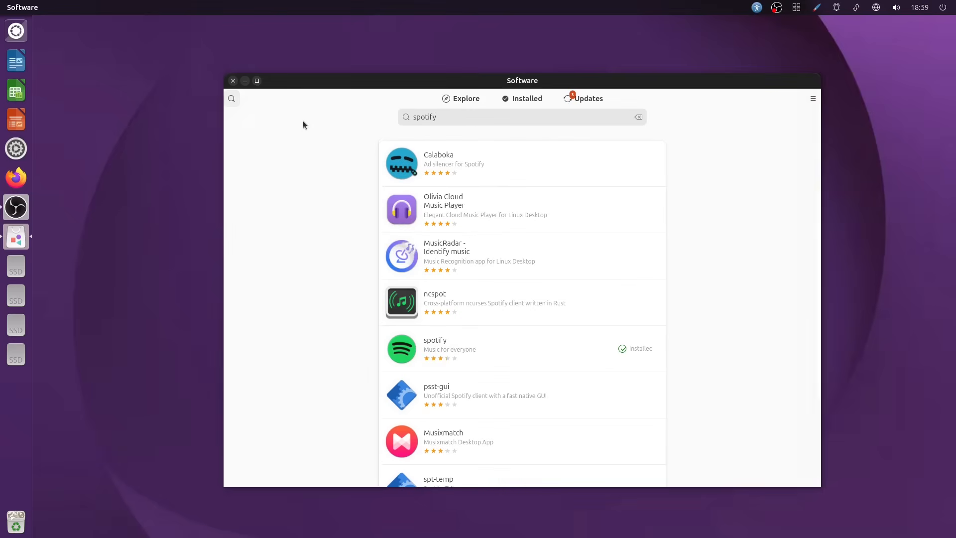
Replace the app search with "steam" and open the Steam (installer) details page
click(463, 113)
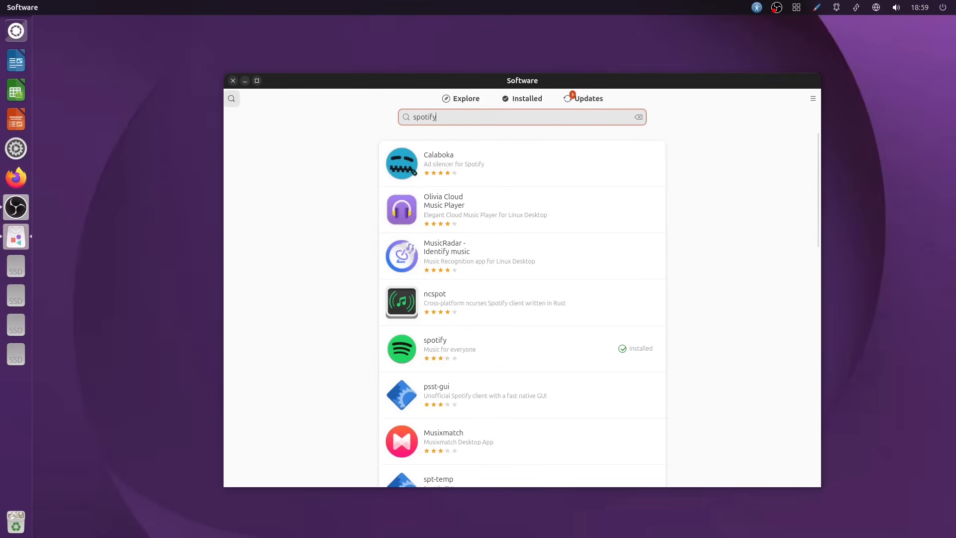
key(ctrl+a)
text(steam)
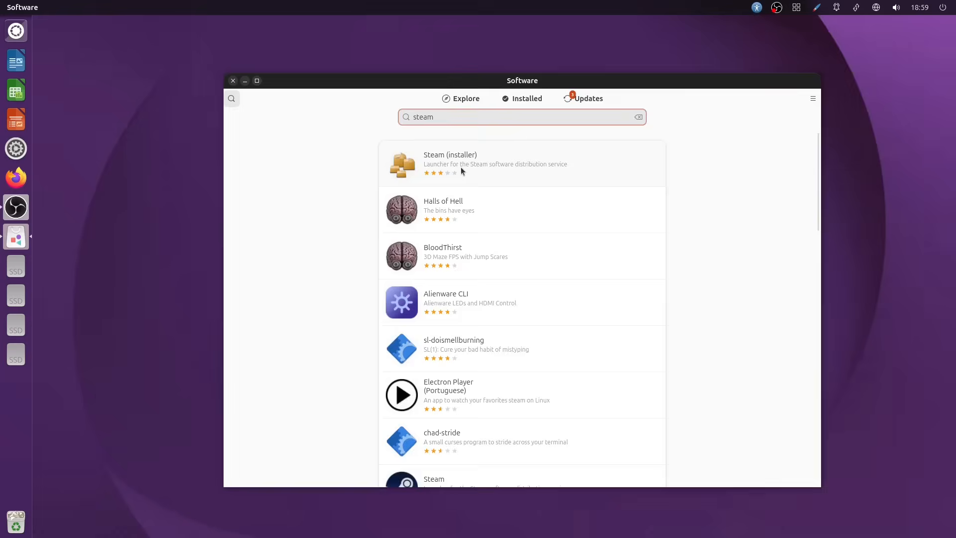
click(461, 167)
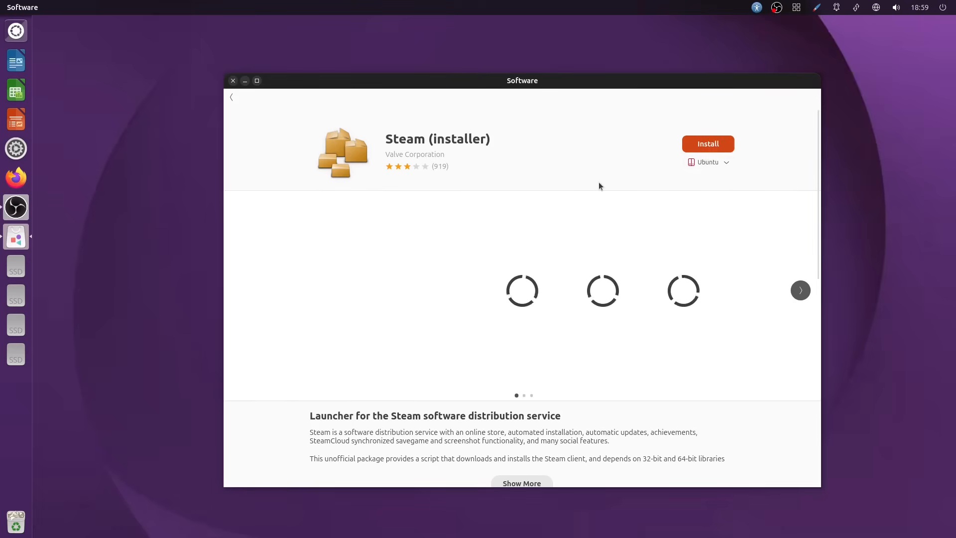
Check which package sources are offered for Steam (installer), and close the Software application
click(733, 165)
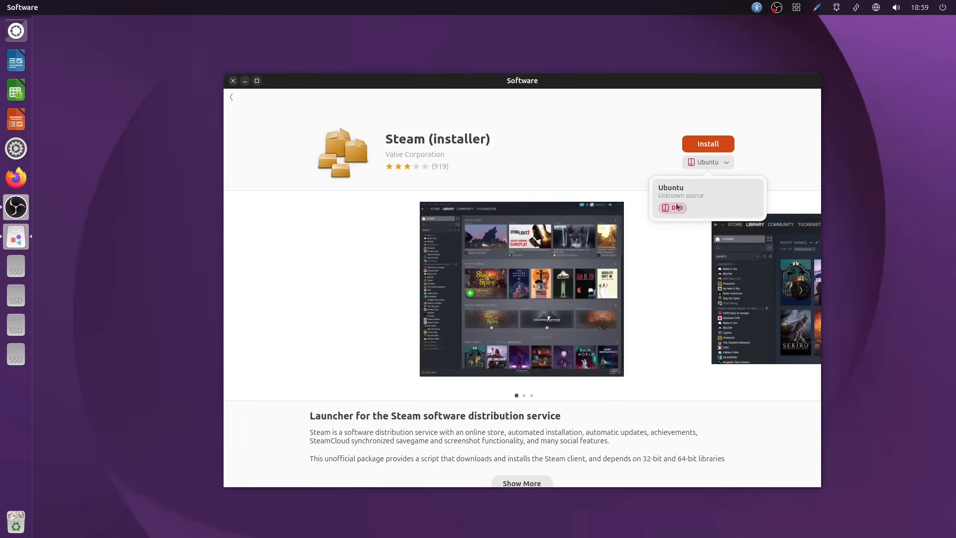
click(557, 109)
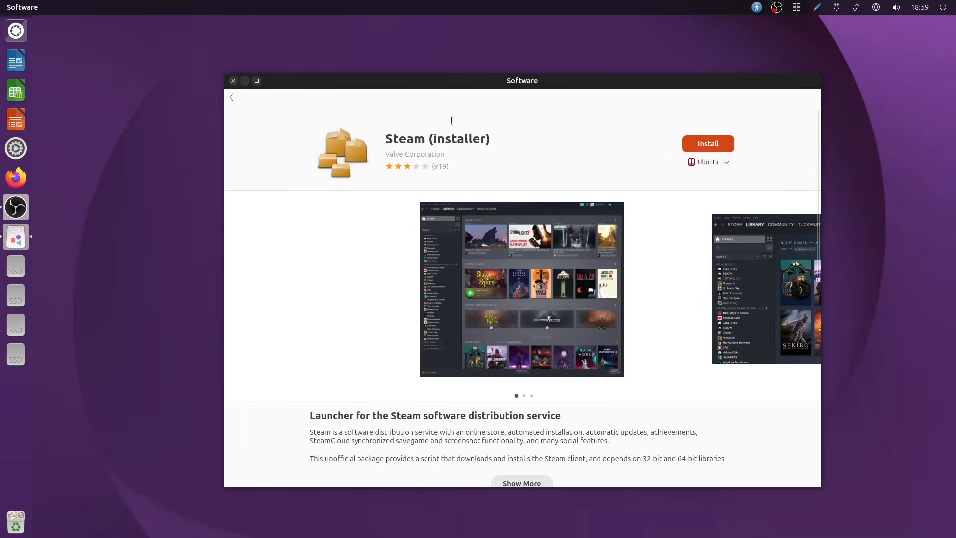
click(236, 83)
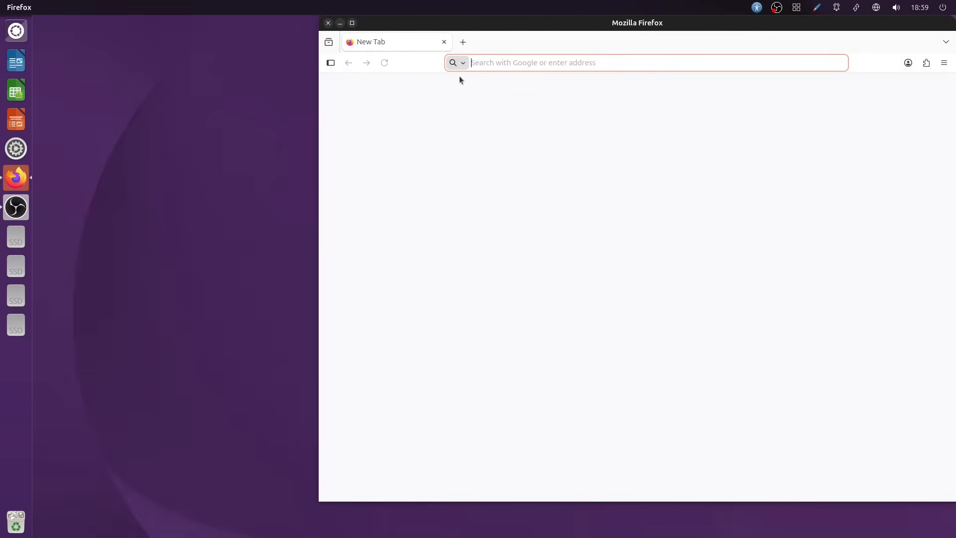
Move the Firefox window fully into view and search the web for "chrome download"
drag(458, 24, 354, 25)
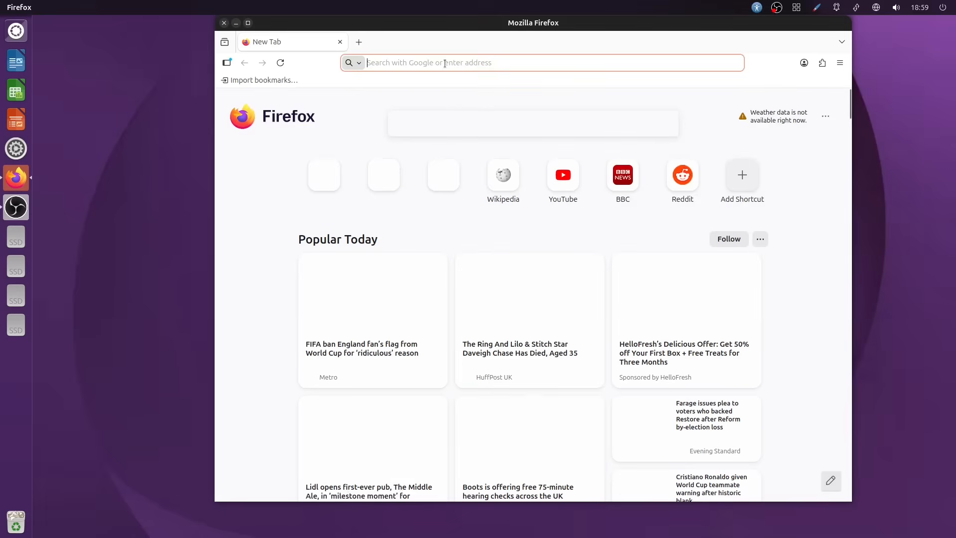
click(444, 64)
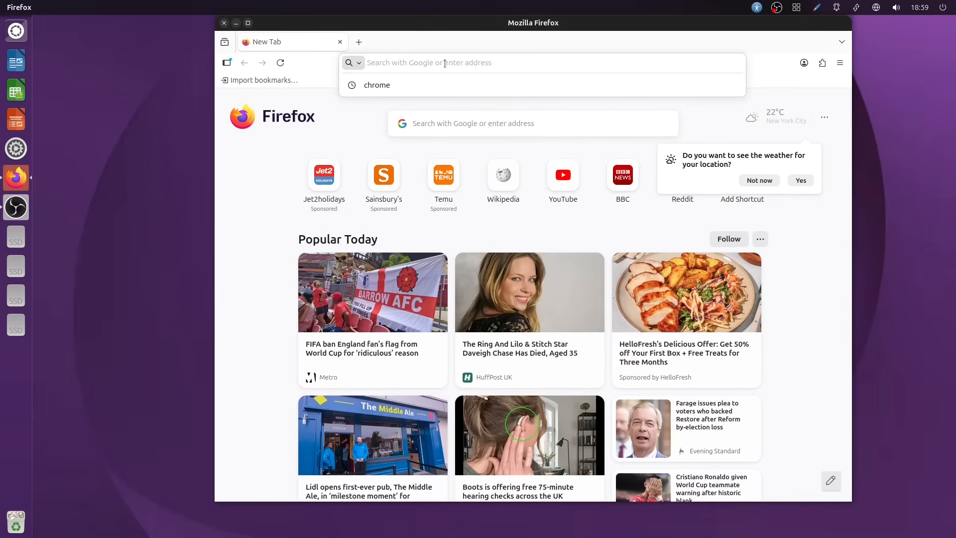
text(chrome download)
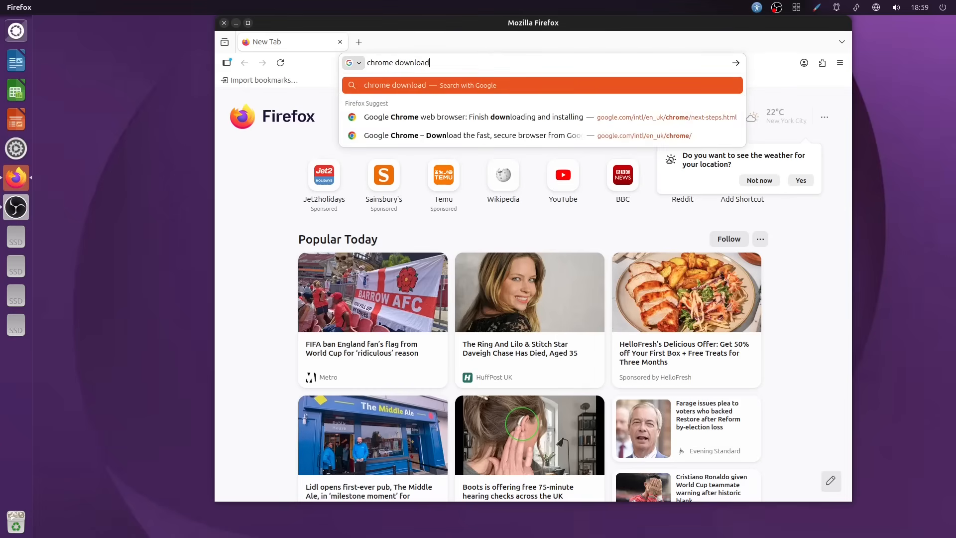
key(Return)
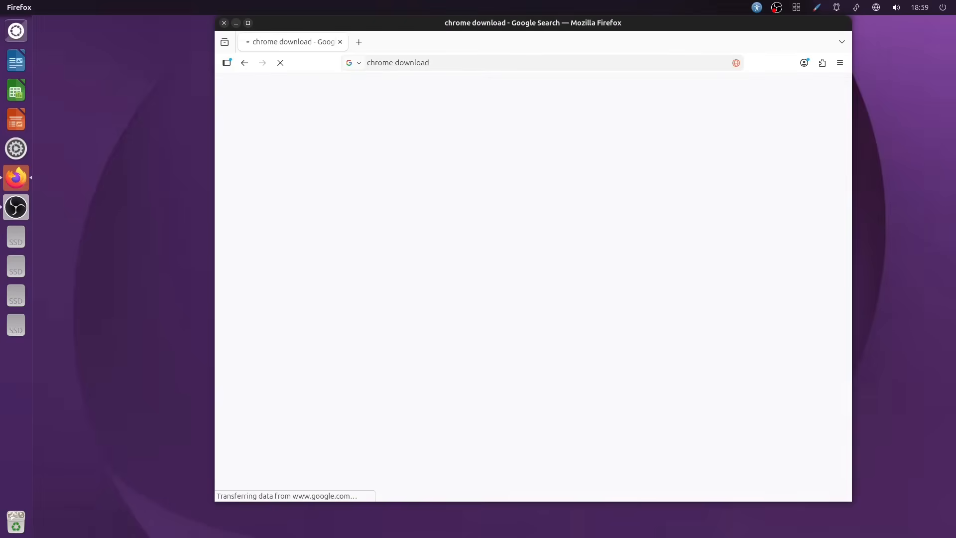
Open the Google Chrome download page, view the package choices for Linux, and close Firefox
click(336, 230)
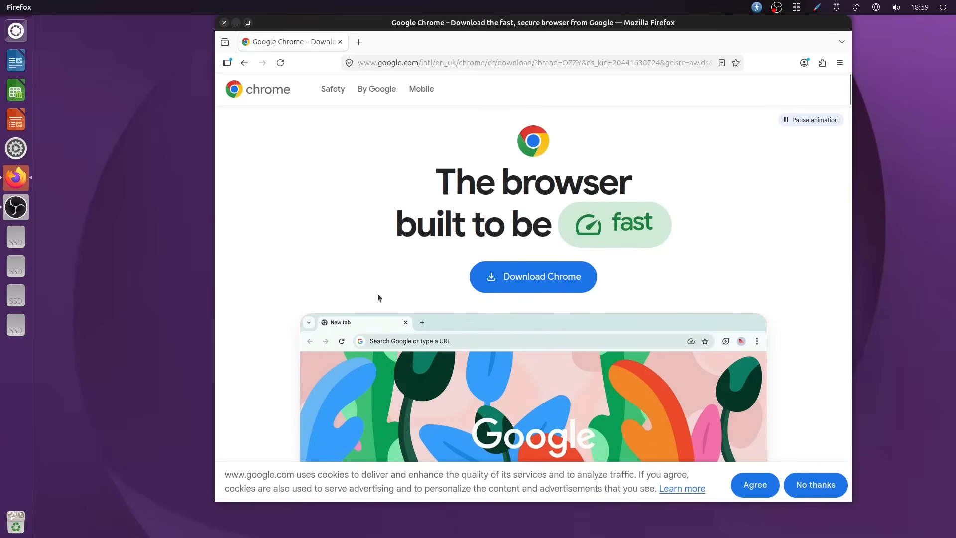
click(552, 282)
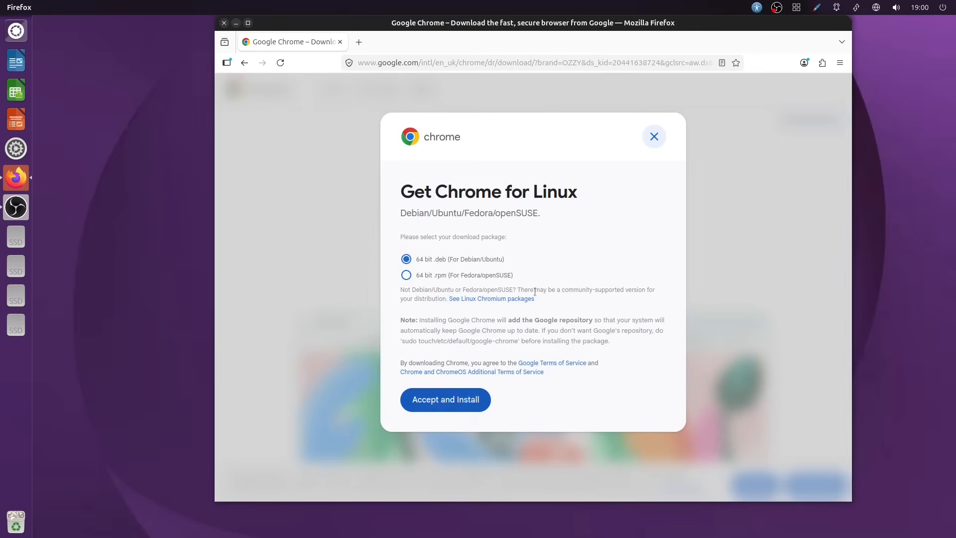
click(224, 23)
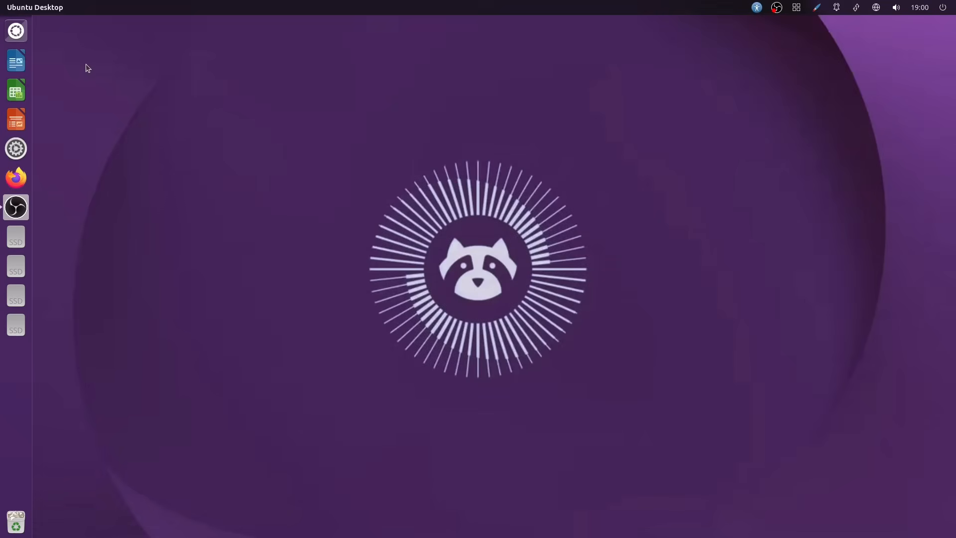
Launch Files from the Dash's applications, move its window fully into view, and open the Downloads folder
click(25, 33)
click(126, 37)
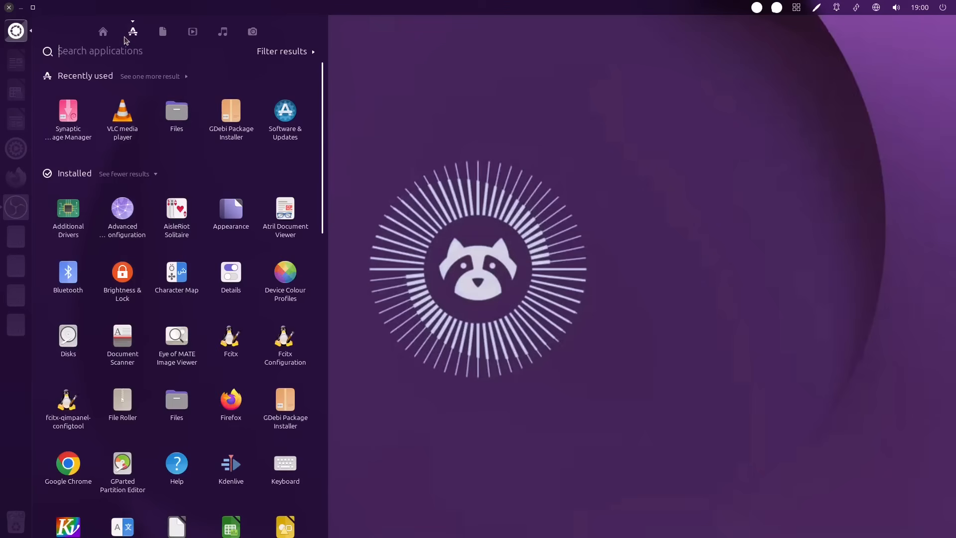
click(178, 121)
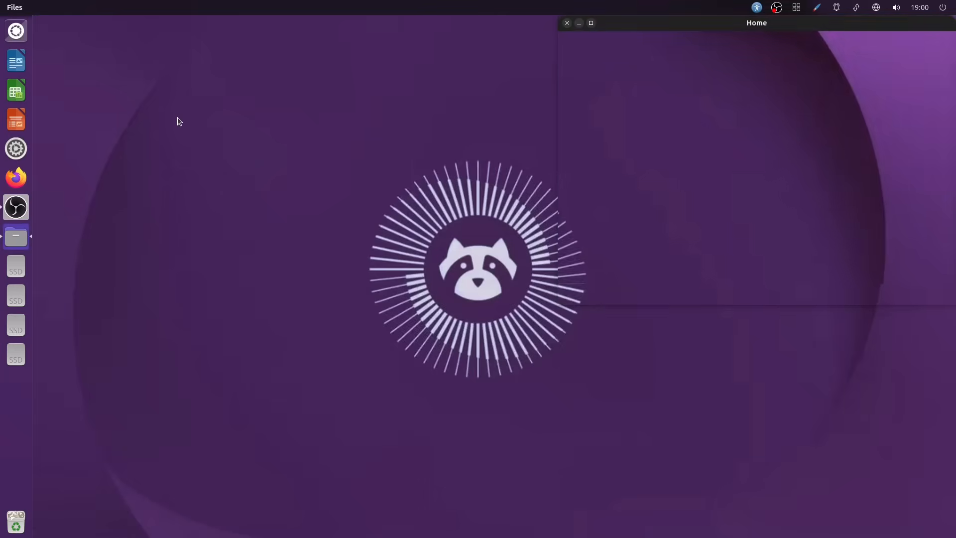
drag(647, 30, 293, 72)
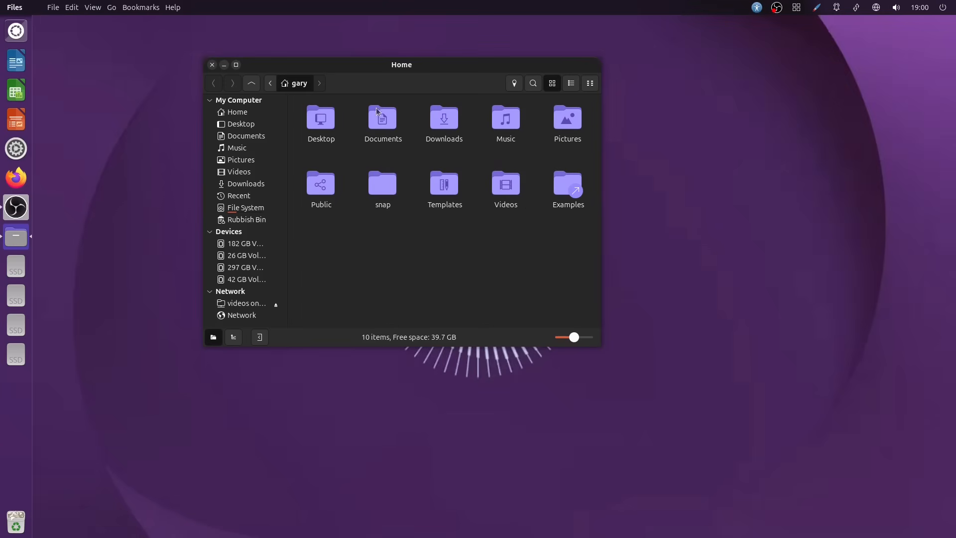
double_click(444, 129)
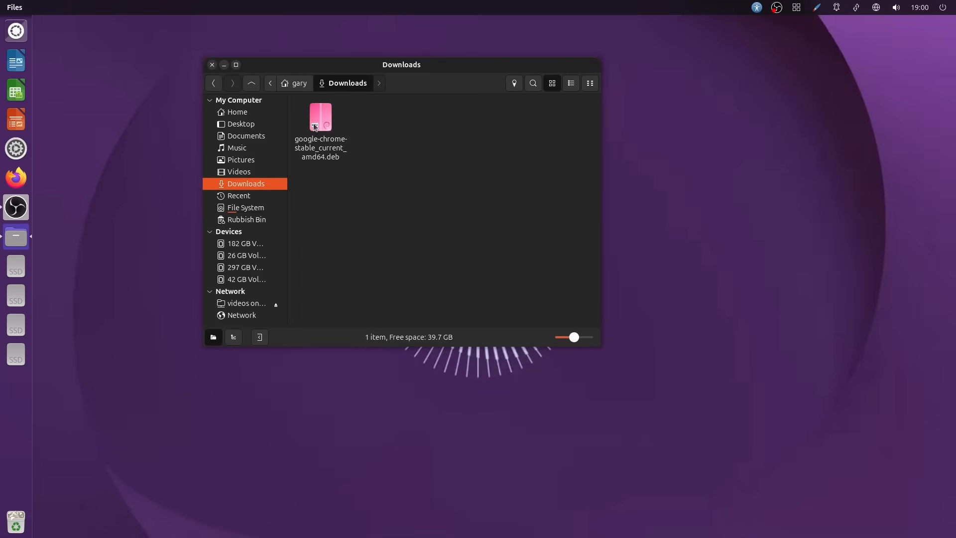
Open the google-chrome-stable_current_amd64.deb package with Software Install, view its Google Chrome details page, and close both windows
right_click(317, 126)
mouse_move(366, 152)
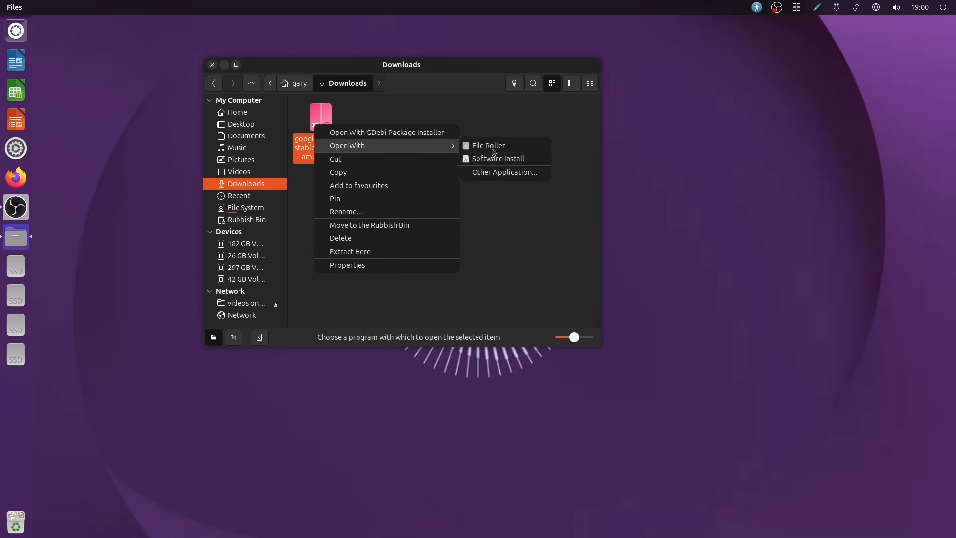
click(523, 158)
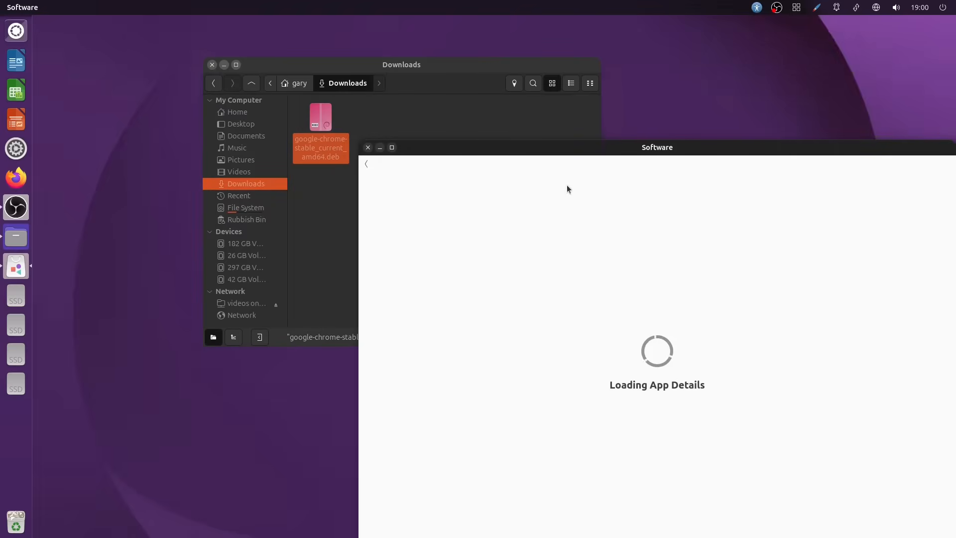
drag(539, 150, 399, 72)
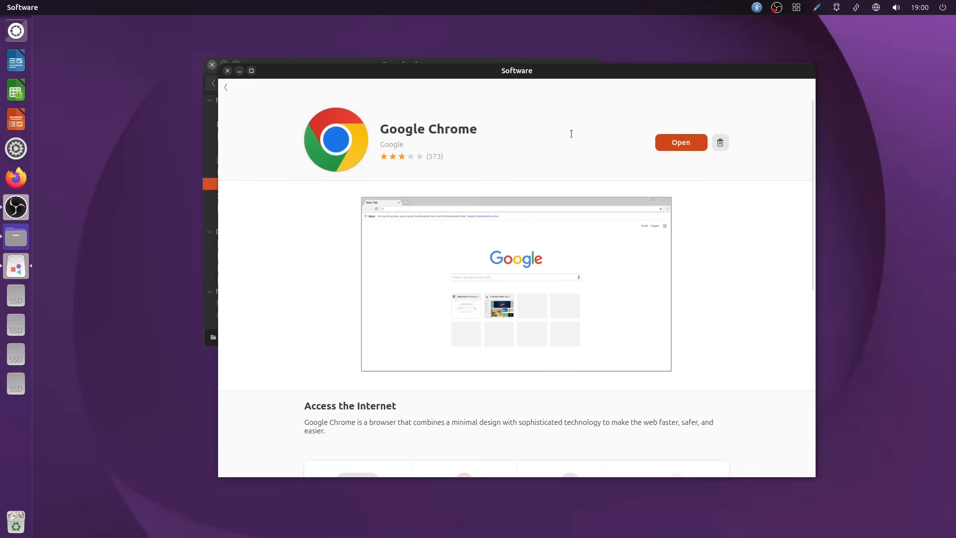
click(227, 71)
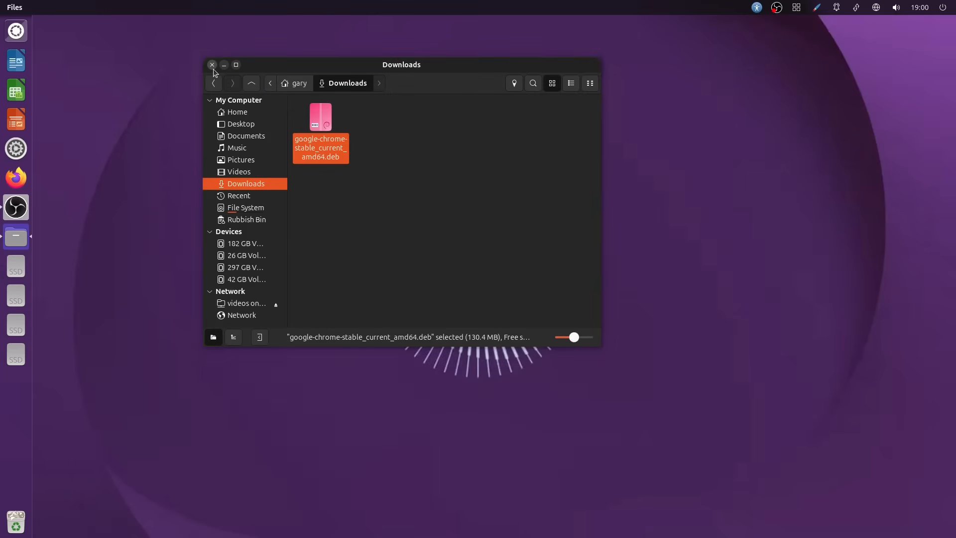
click(212, 65)
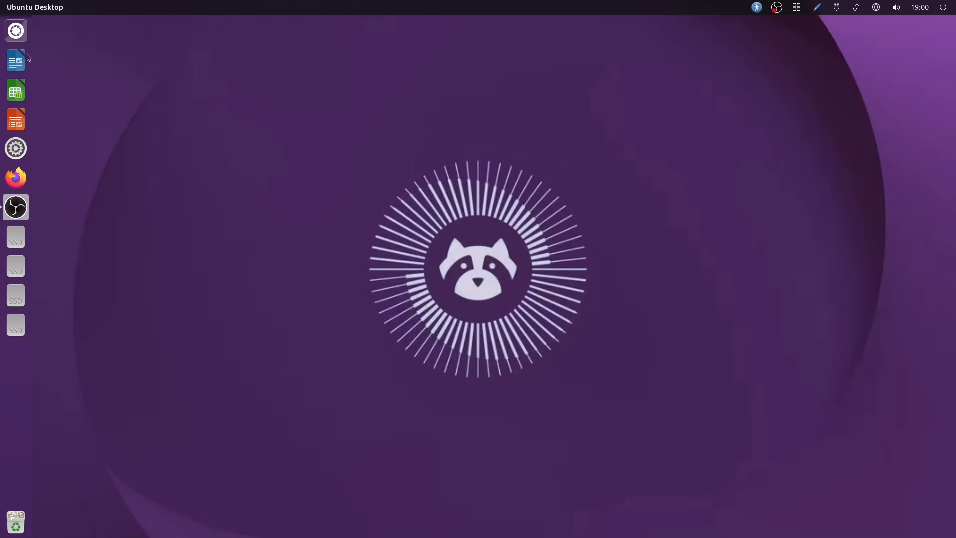
Lock OBS Studio to the launcher, launch Files from the Dash and lock it too, and close the Files window
right_click(17, 208)
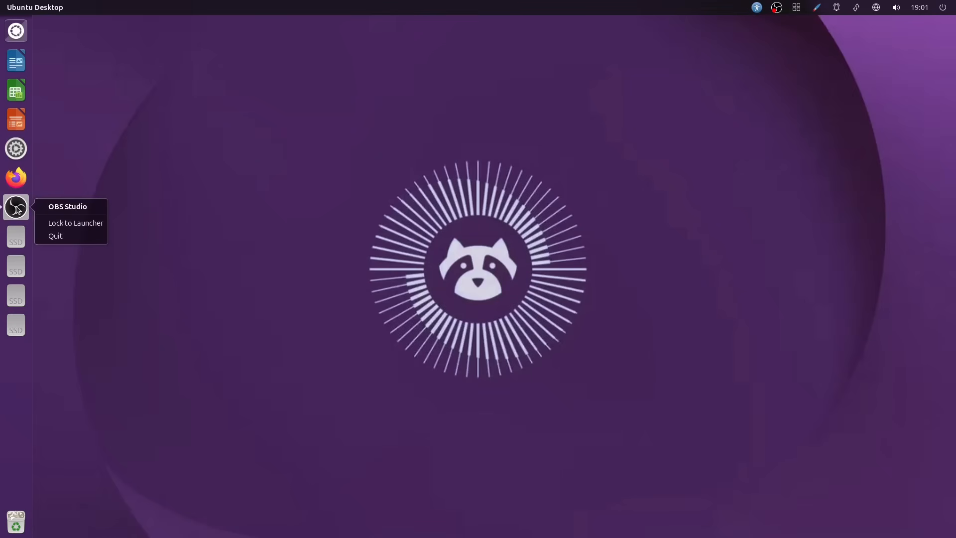
click(76, 223)
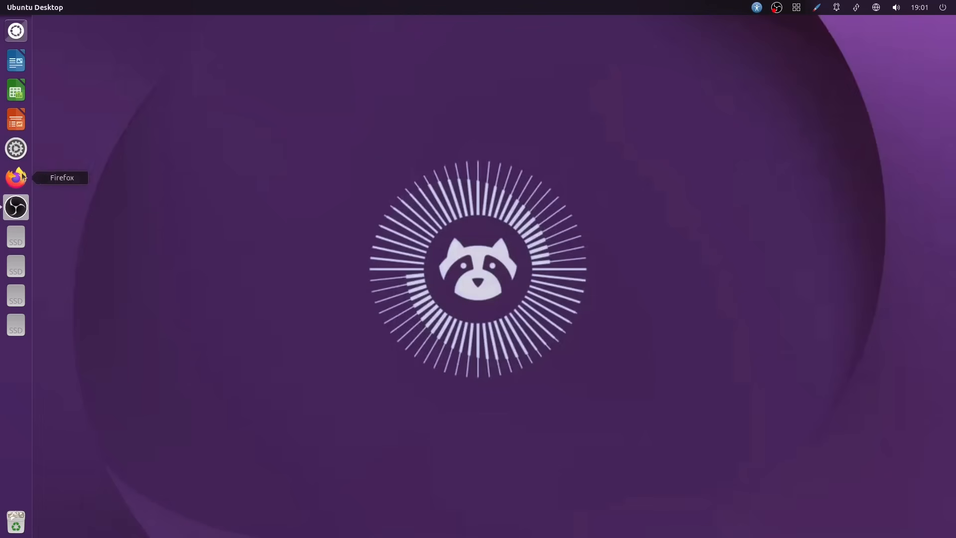
click(23, 38)
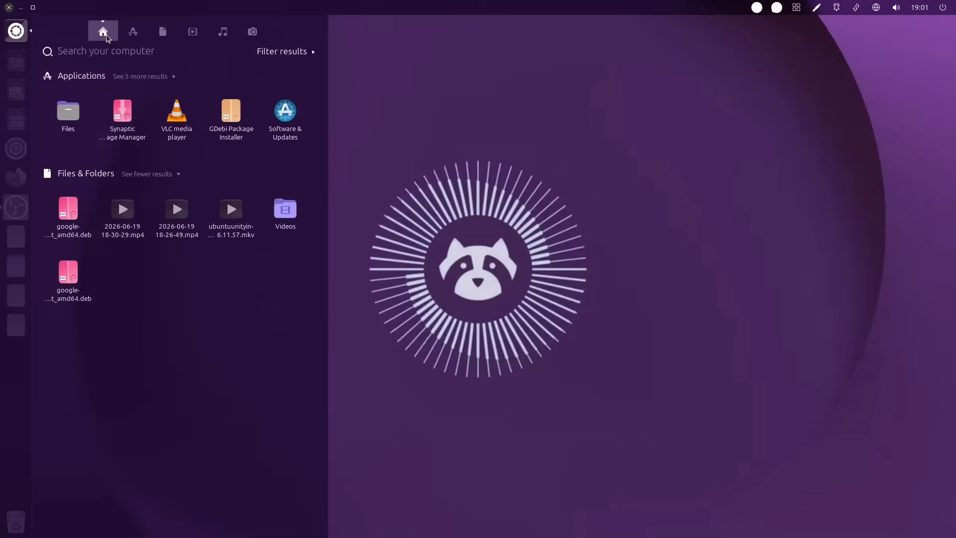
click(132, 32)
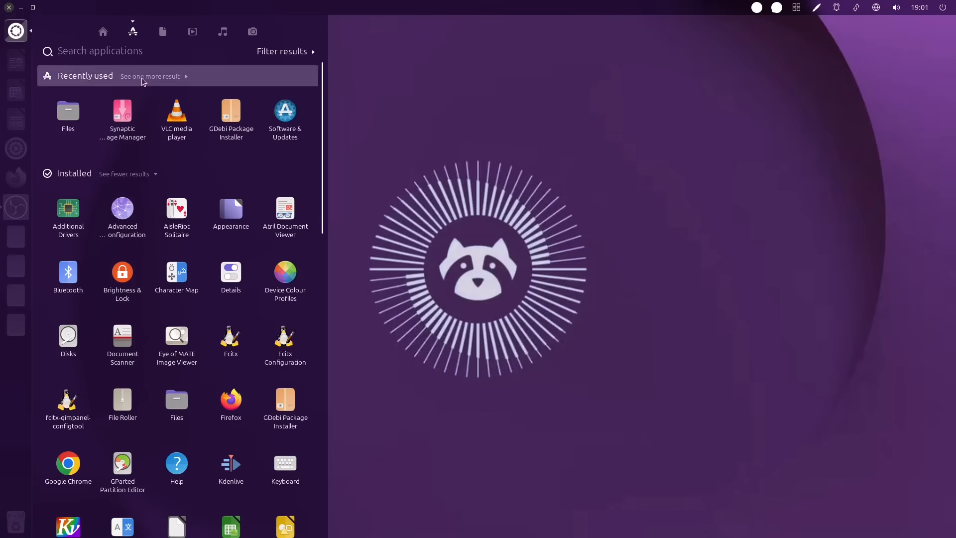
click(73, 116)
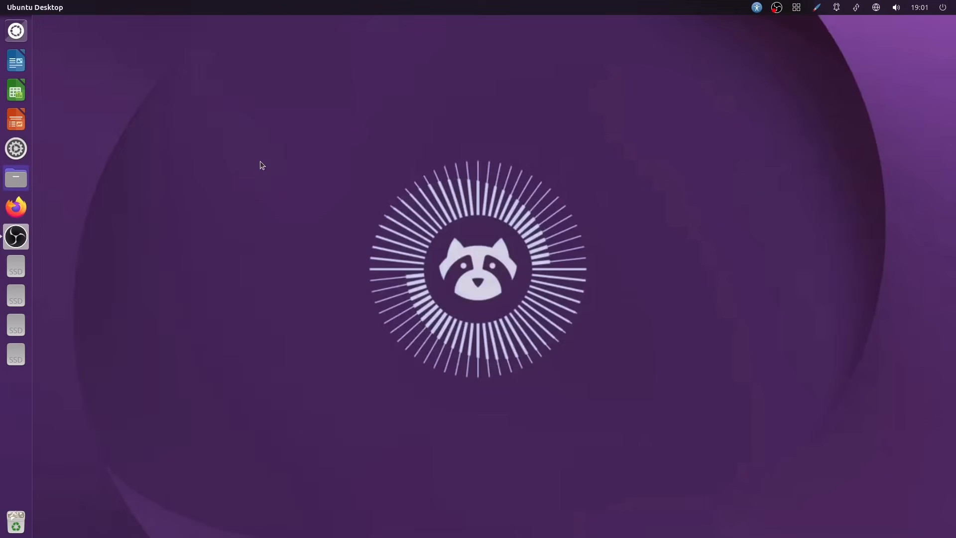
right_click(16, 179)
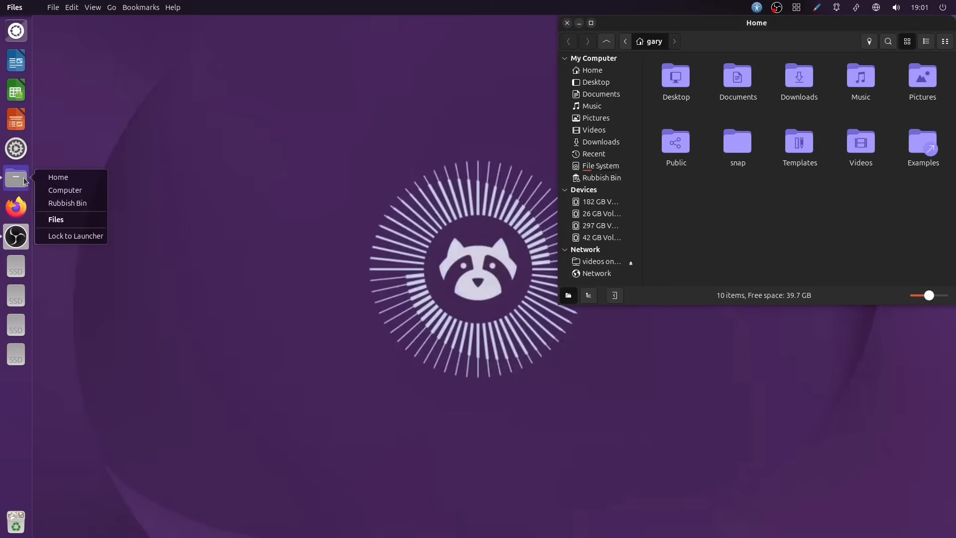
click(82, 237)
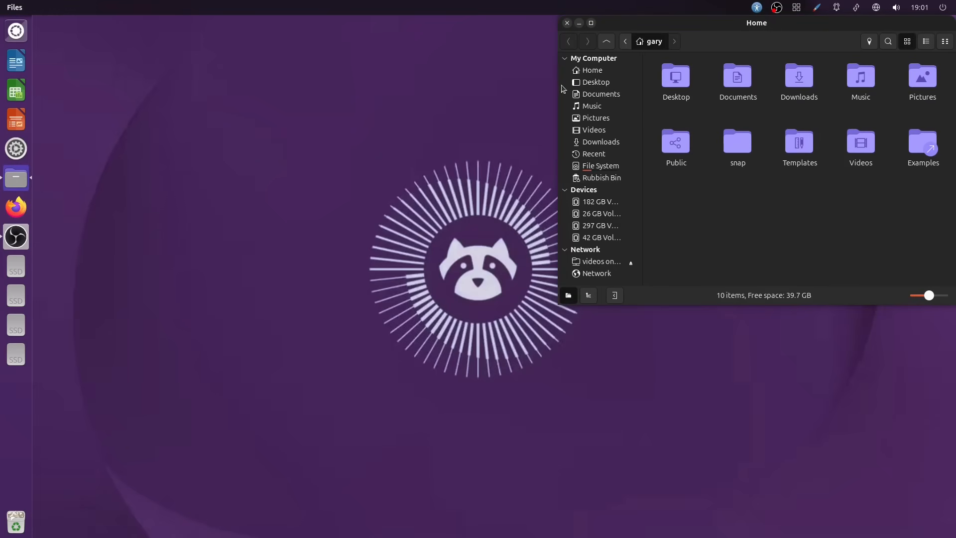
click(567, 23)
Launch Kdenlive from the Dash's installed applications, lock it to the launcher, and close its setup and welcome windows
click(20, 35)
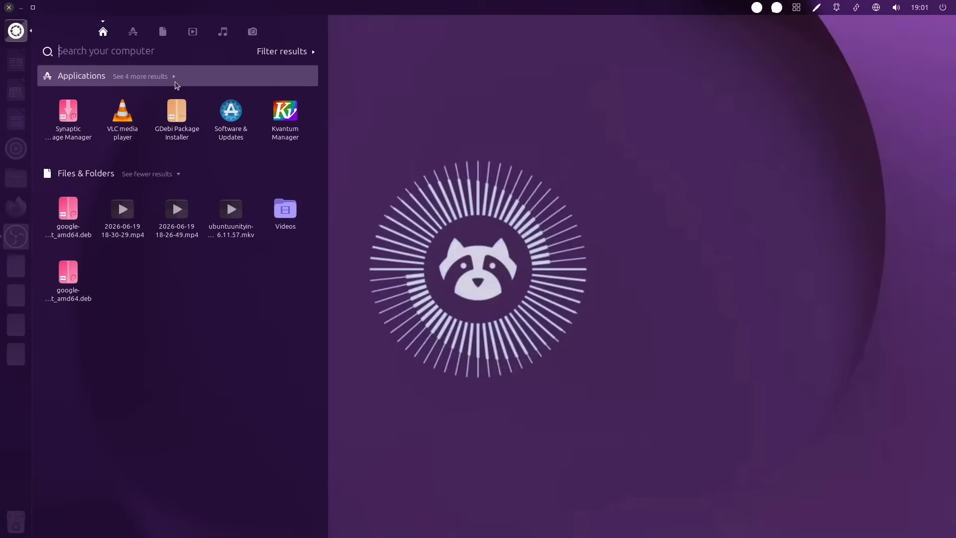
click(133, 32)
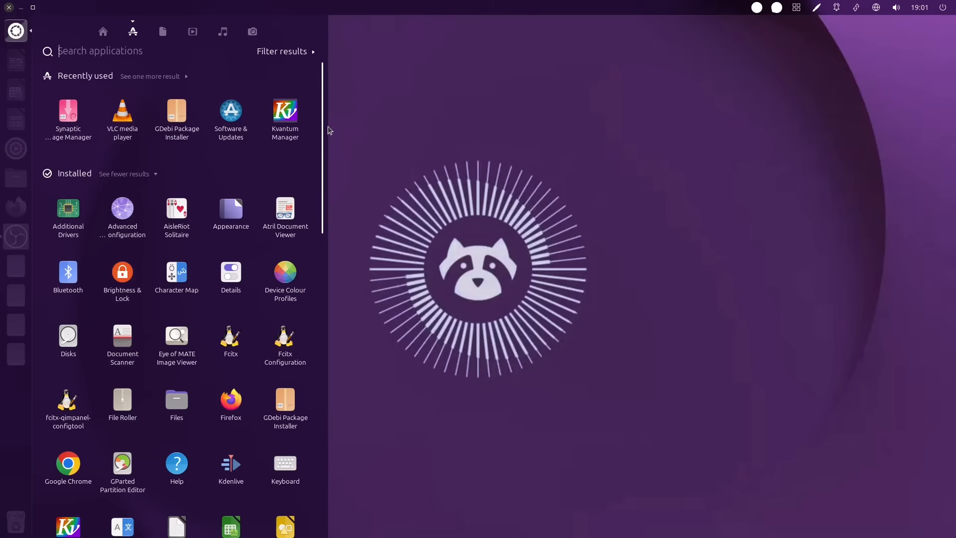
drag(323, 133, 322, 251)
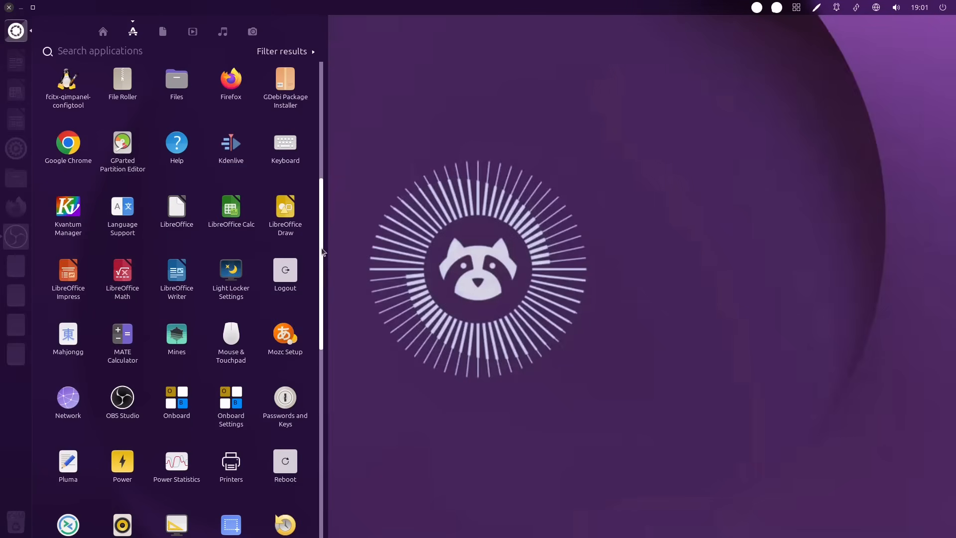
click(235, 147)
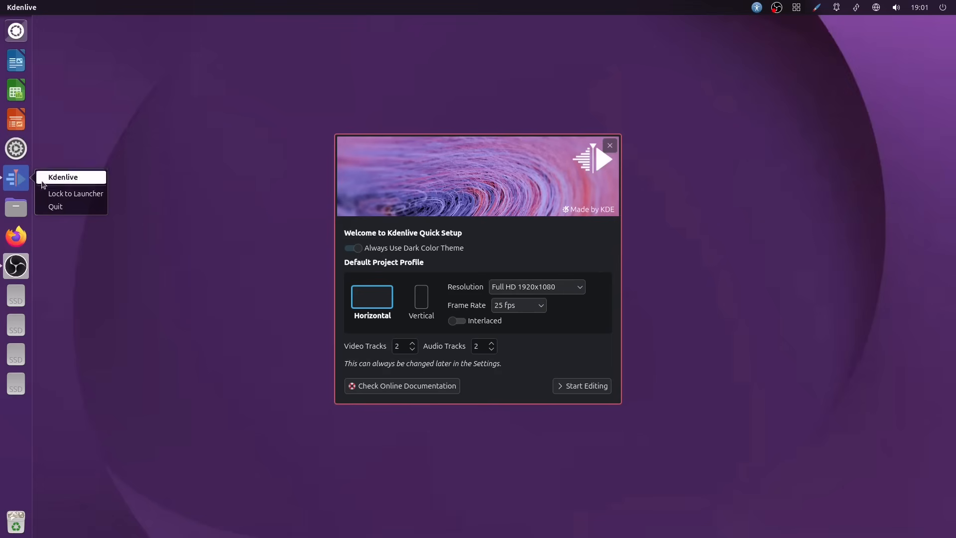
click(610, 146)
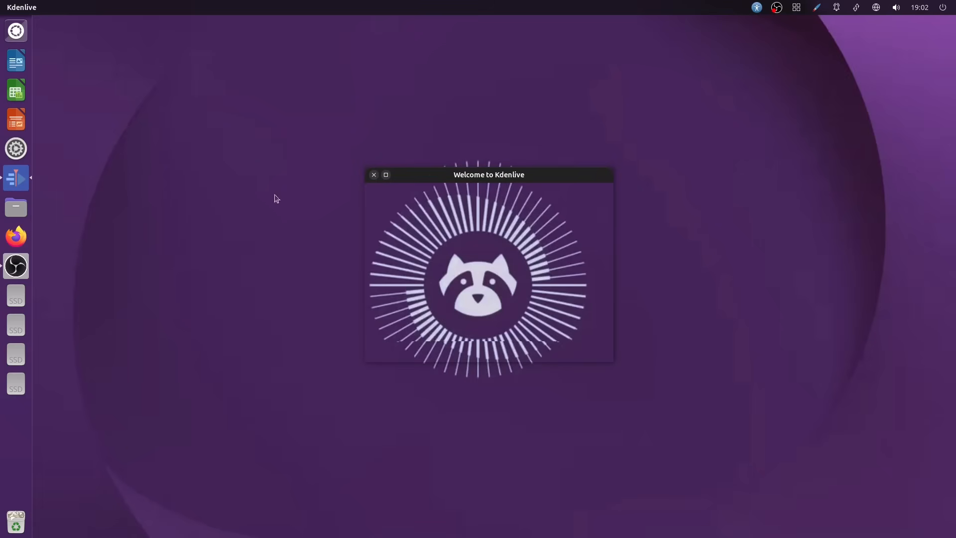
click(374, 176)
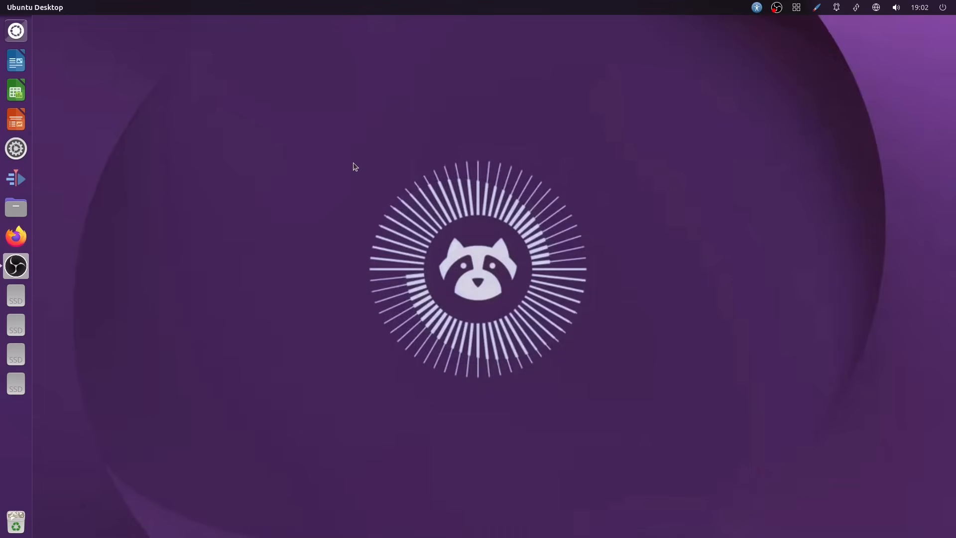
Change the desktop background to the Raccoon Close wallpaper and minimise the Appearance window
right_click(334, 156)
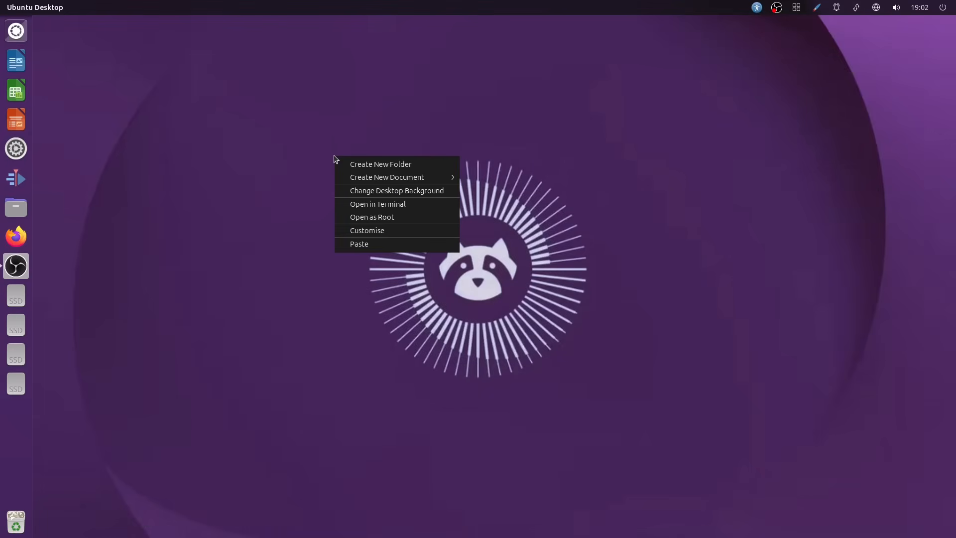
click(381, 191)
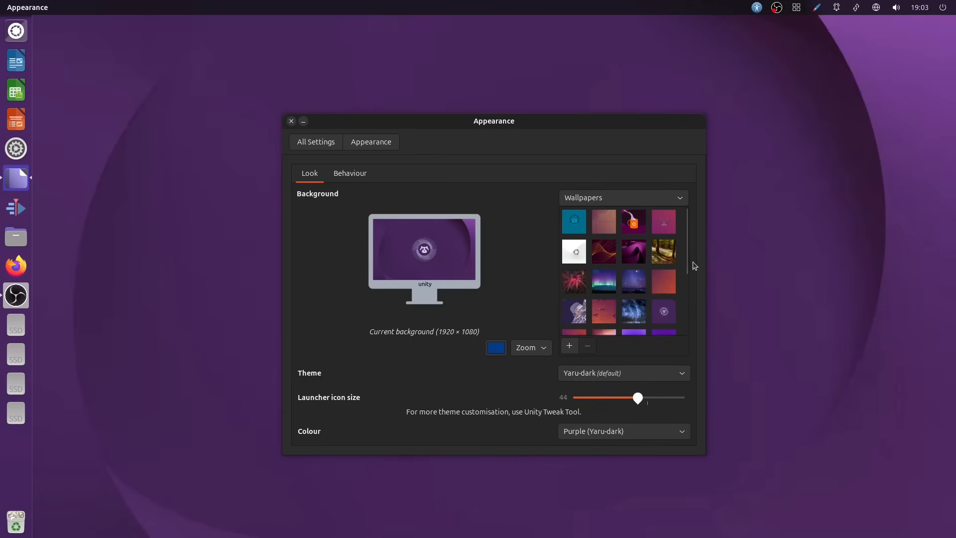
drag(685, 234, 689, 278)
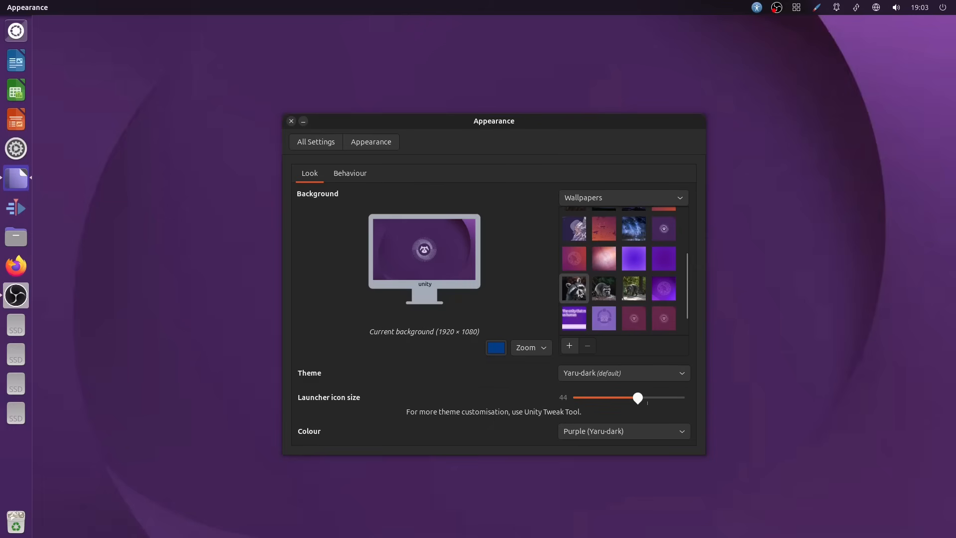
click(615, 292)
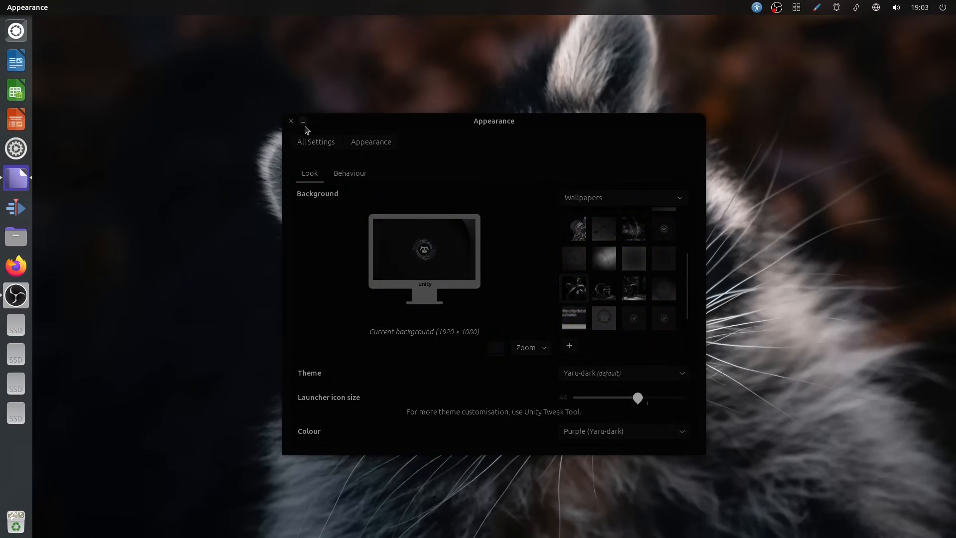
click(304, 123)
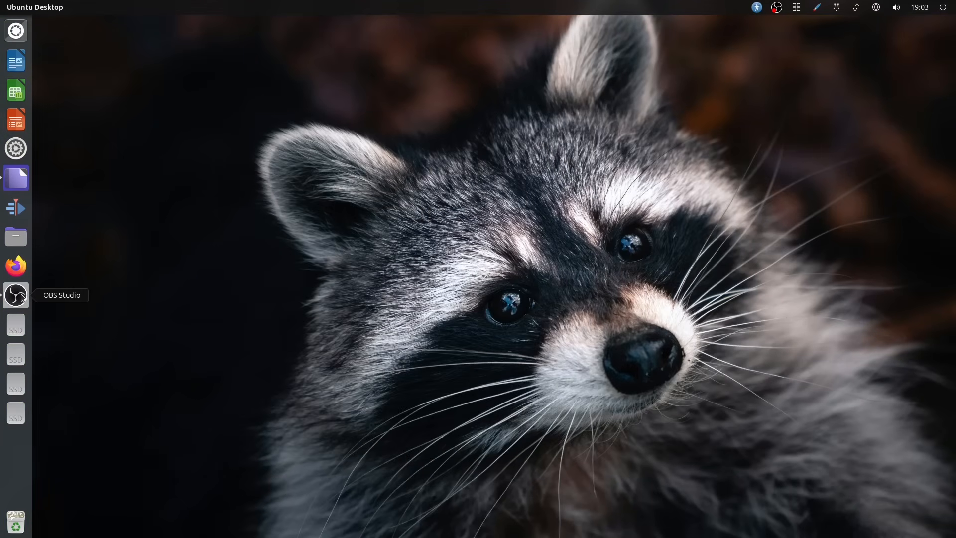
Restore the Appearance window, check the browser for adding more background pictures, cancel it, and close Appearance
click(16, 179)
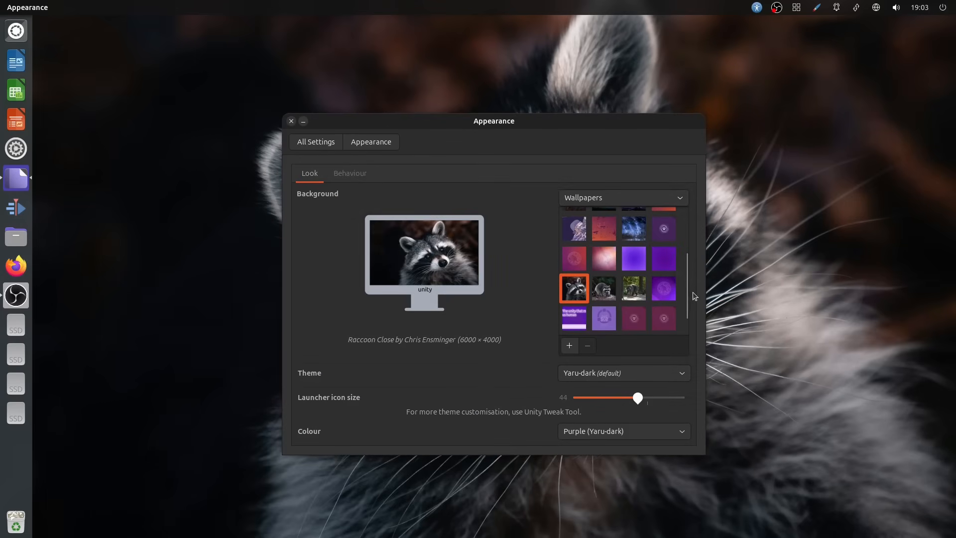
click(567, 346)
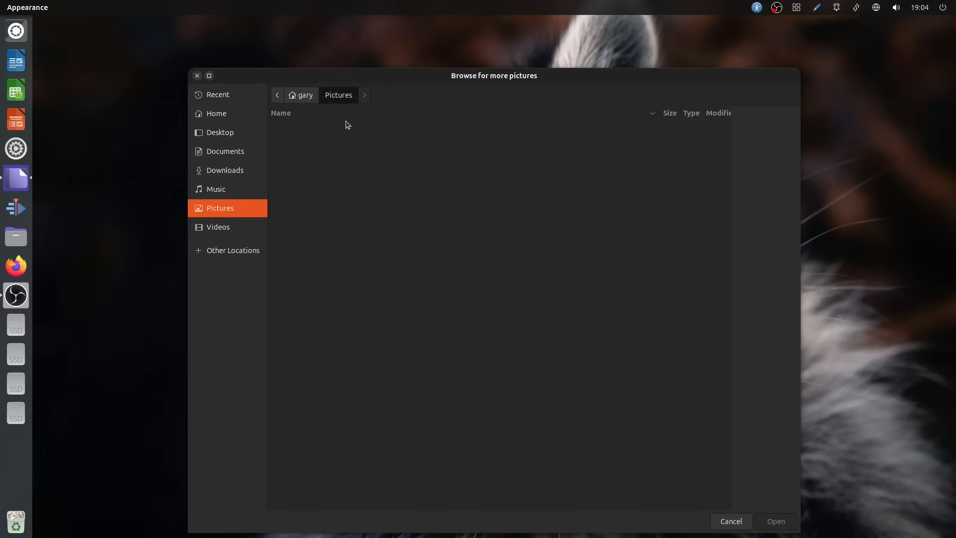
click(733, 525)
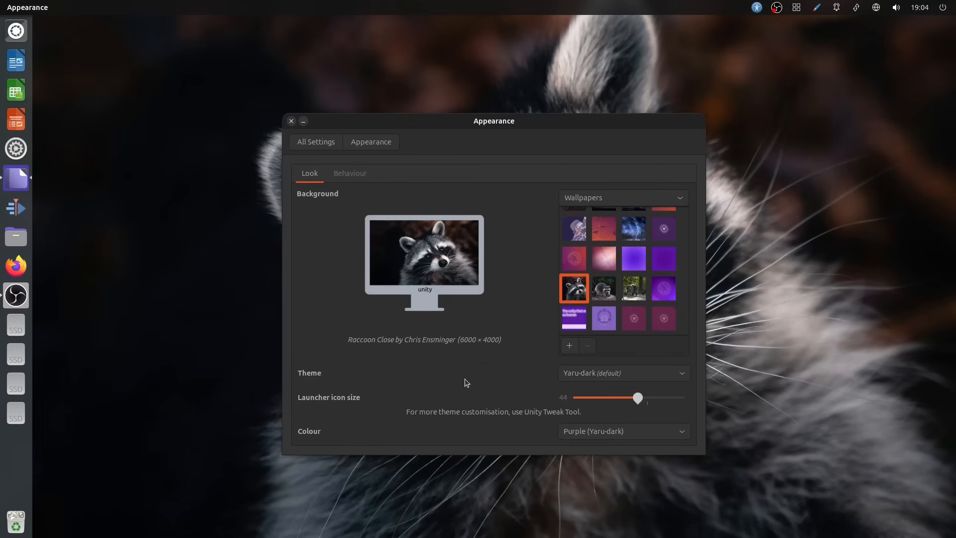
click(292, 122)
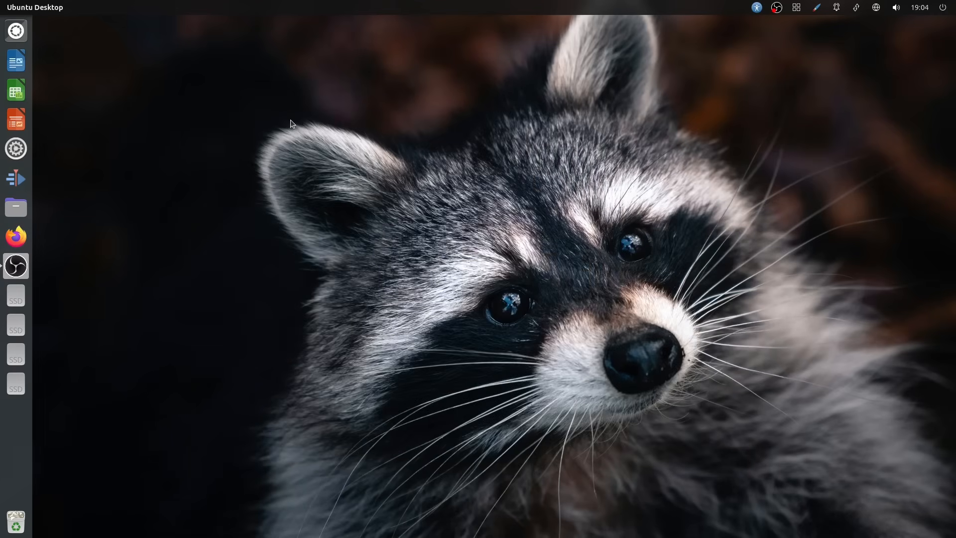
Search the Dash for "tweak", launch Unity Tweak Tool, and move its window fully into view
click(16, 31)
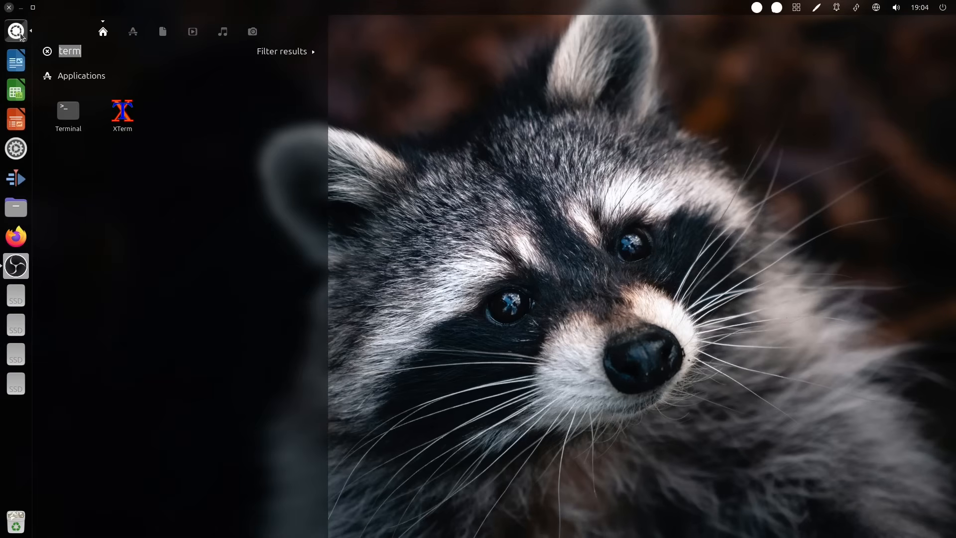
text(tweak)
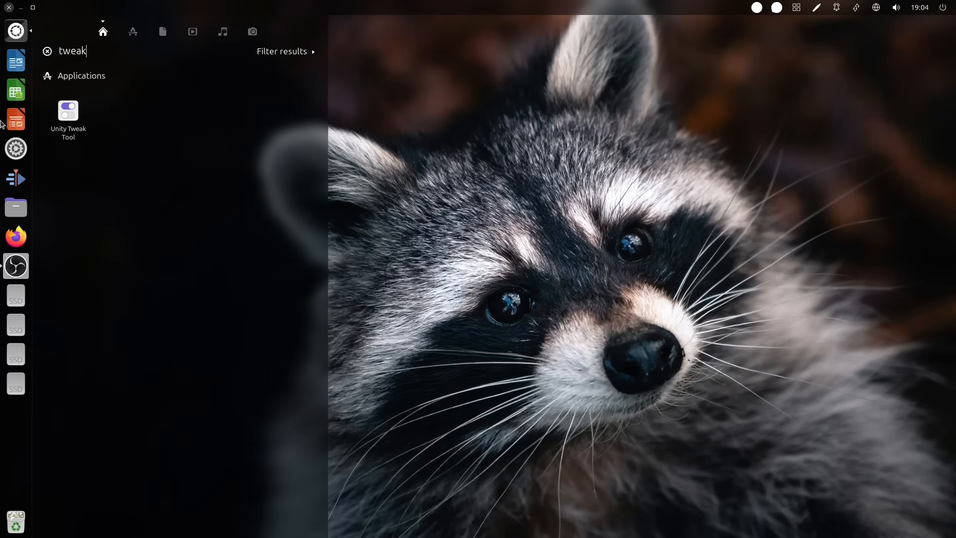
click(78, 119)
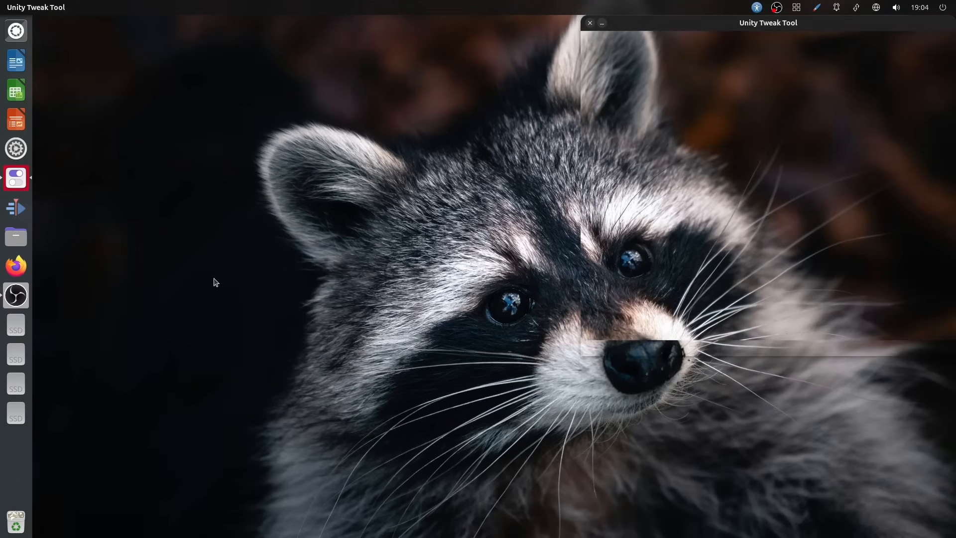
drag(697, 28, 441, 47)
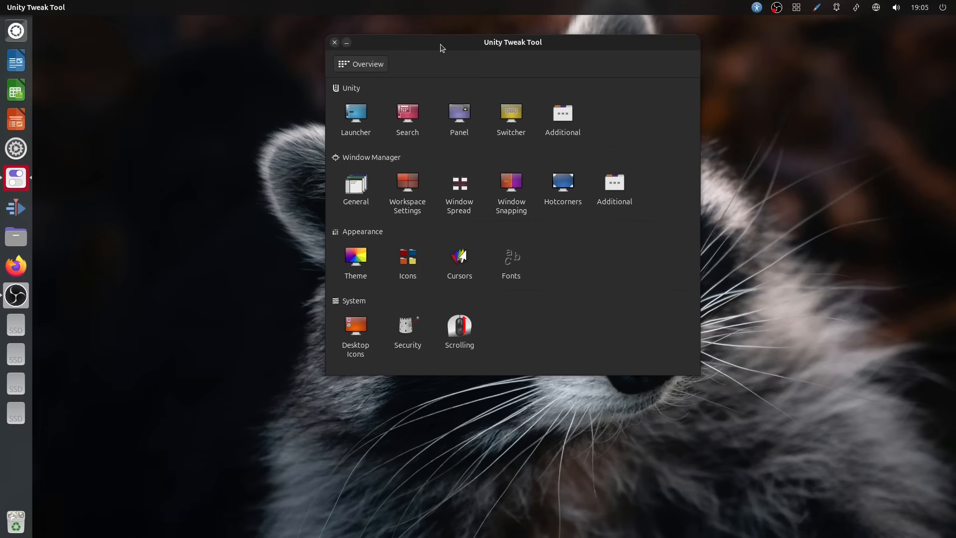
Disable the Power indicator in Unity's panel settings and review the Launcher settings
click(466, 118)
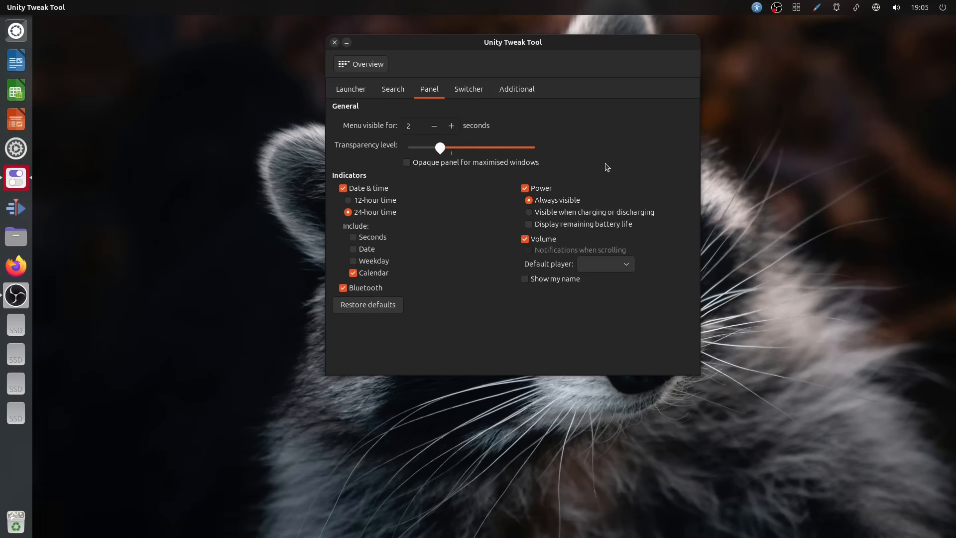
click(543, 191)
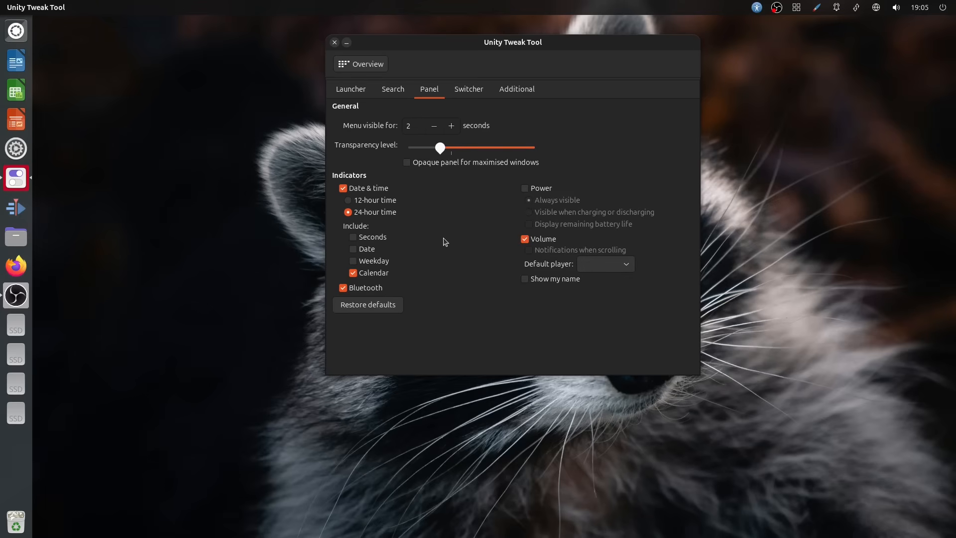
click(352, 90)
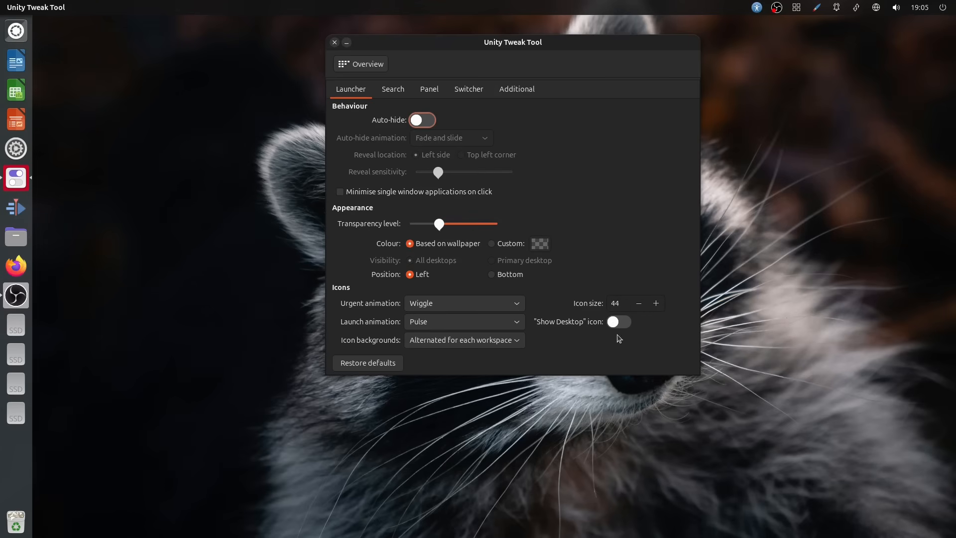
Turn off "More Suggestions" in the Search settings to check its effect on the Dash's applications, and re-enable it
click(393, 89)
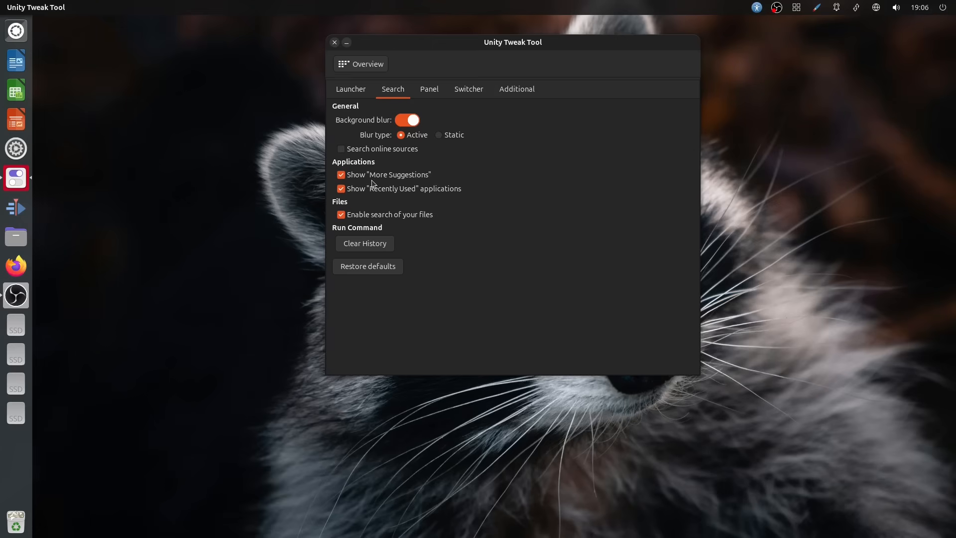
click(342, 175)
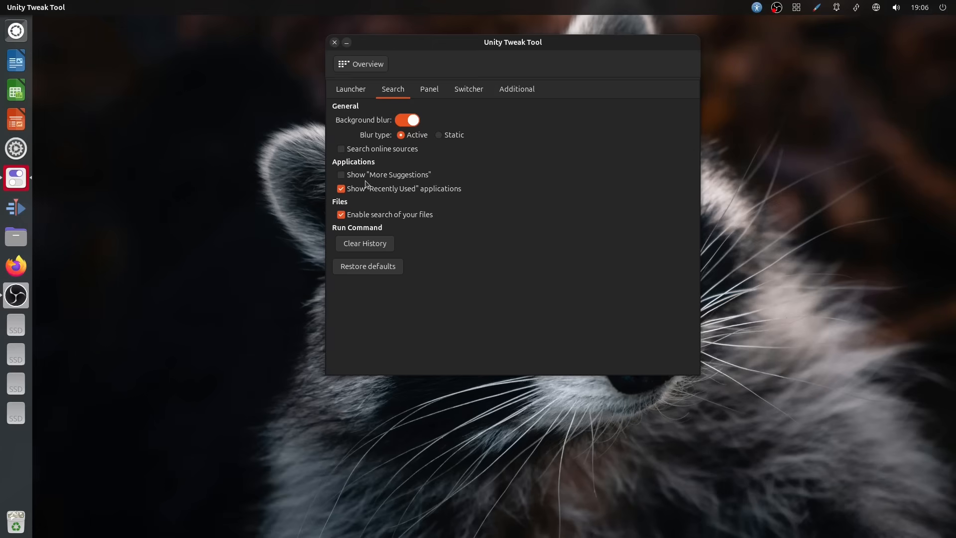
click(16, 31)
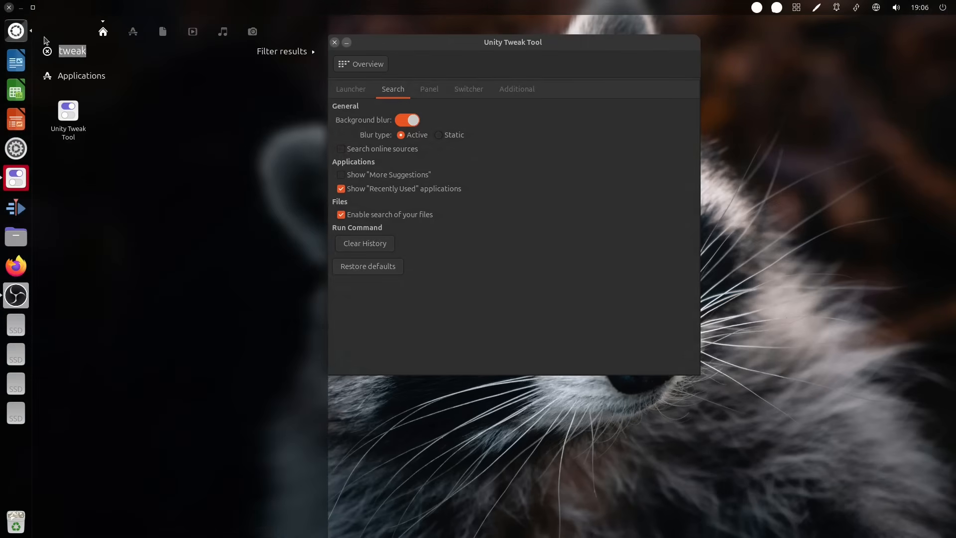
click(133, 31)
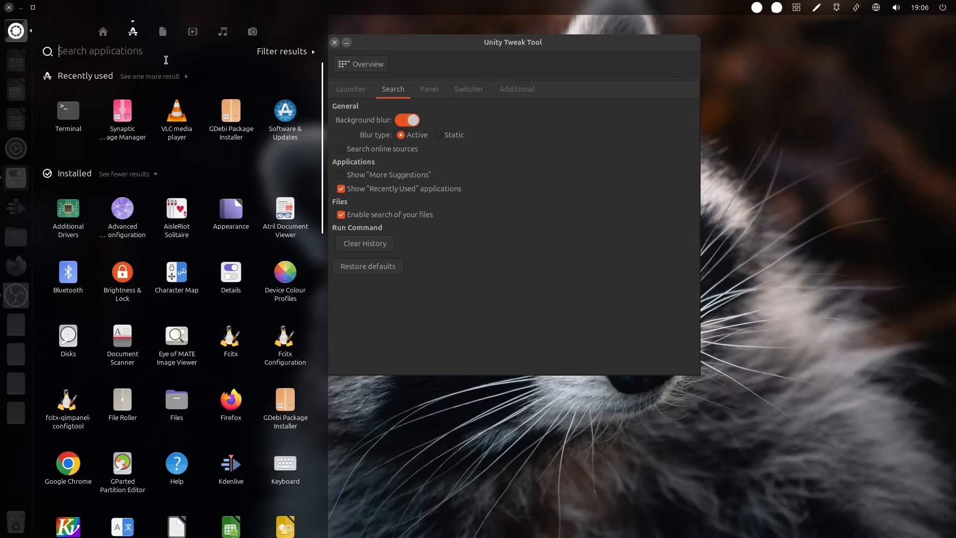
click(359, 180)
click(359, 177)
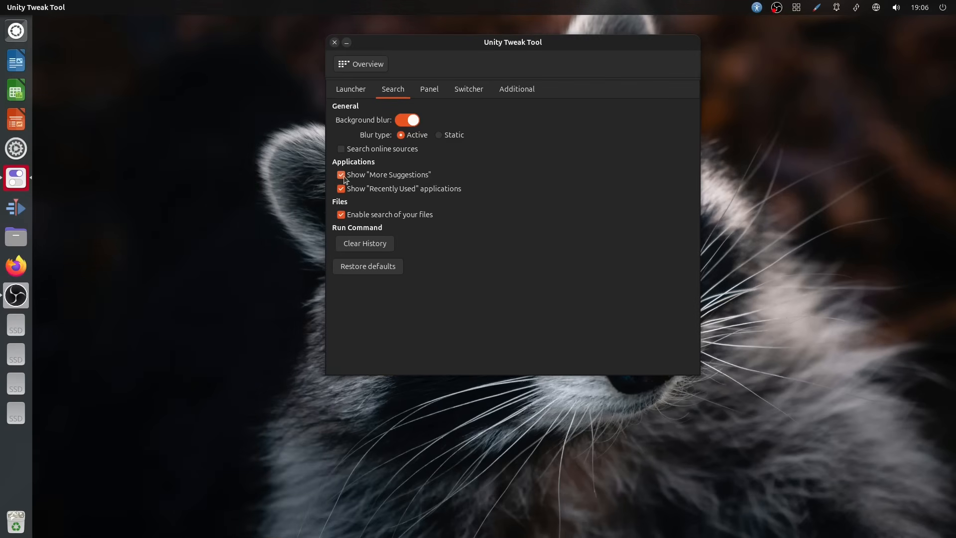
Review Unity's Switcher settings and the Additional HUD and keyboard shortcut settings
click(483, 90)
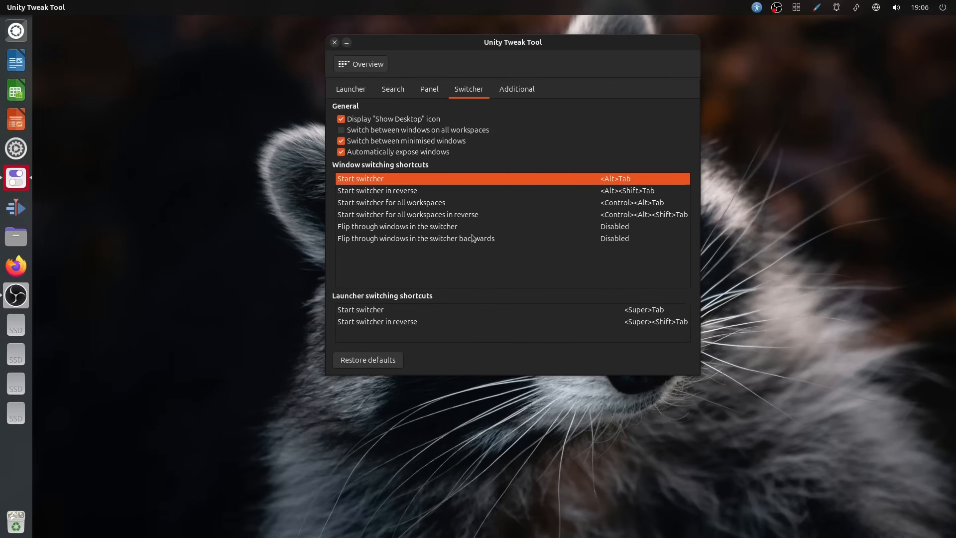
click(528, 93)
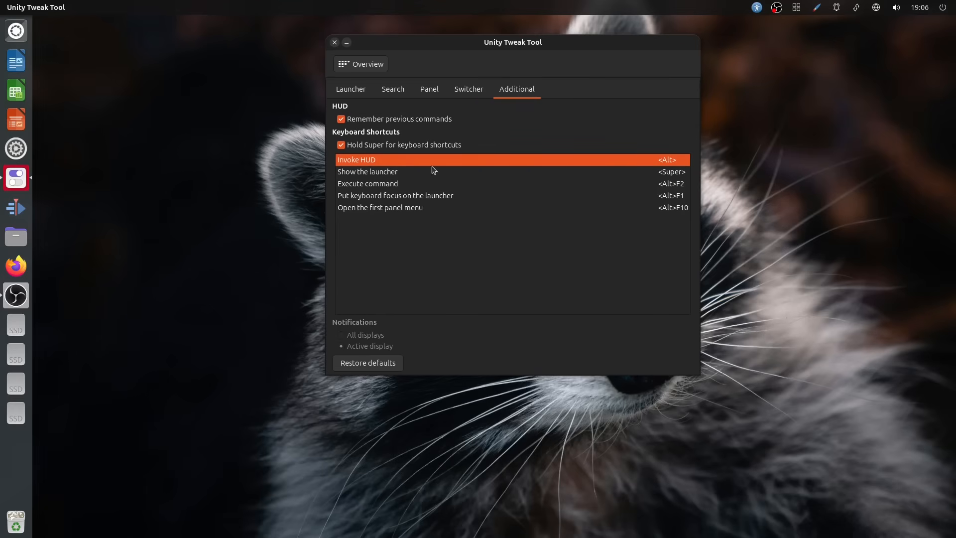